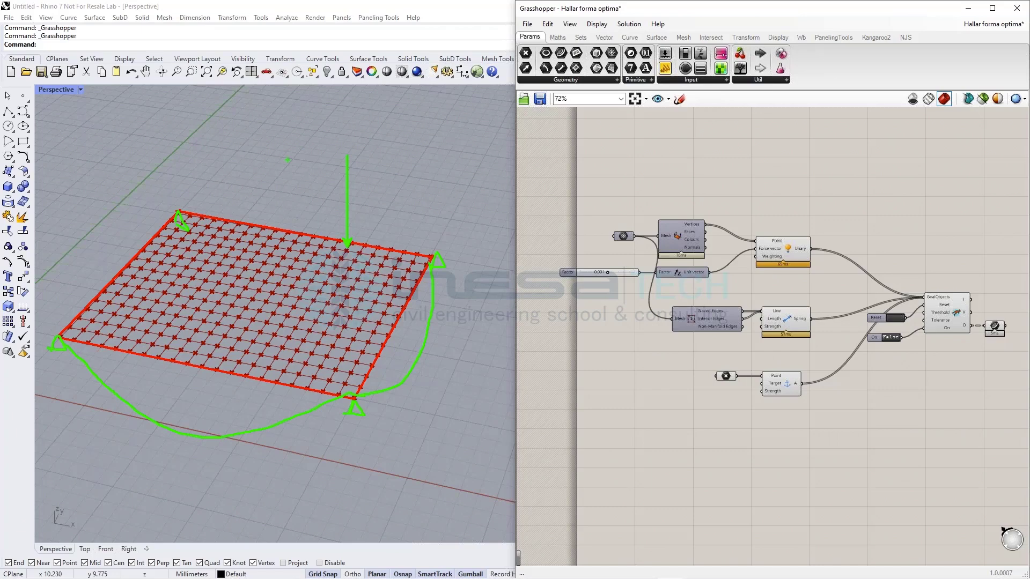
key(Escape)
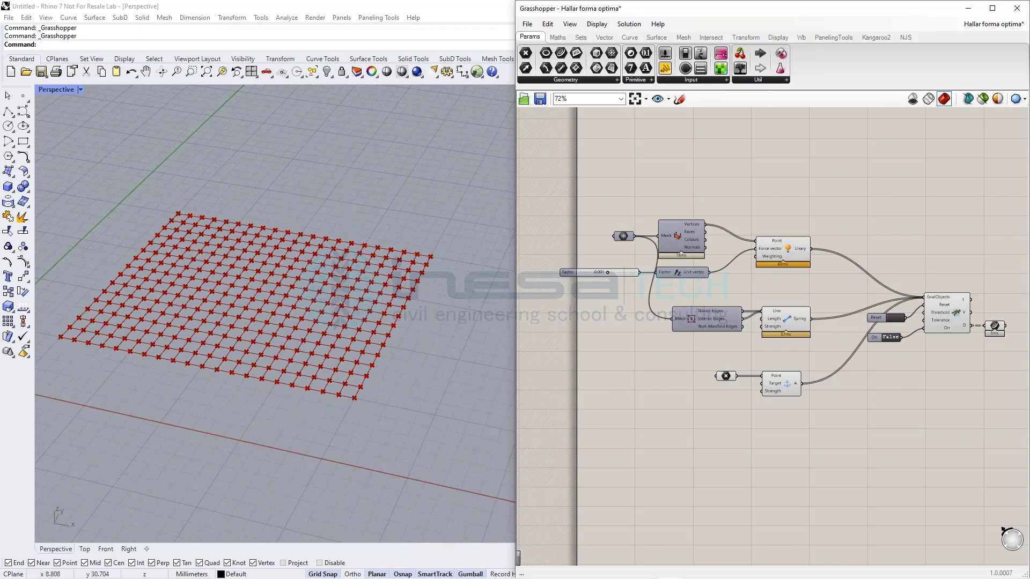
click(128, 27)
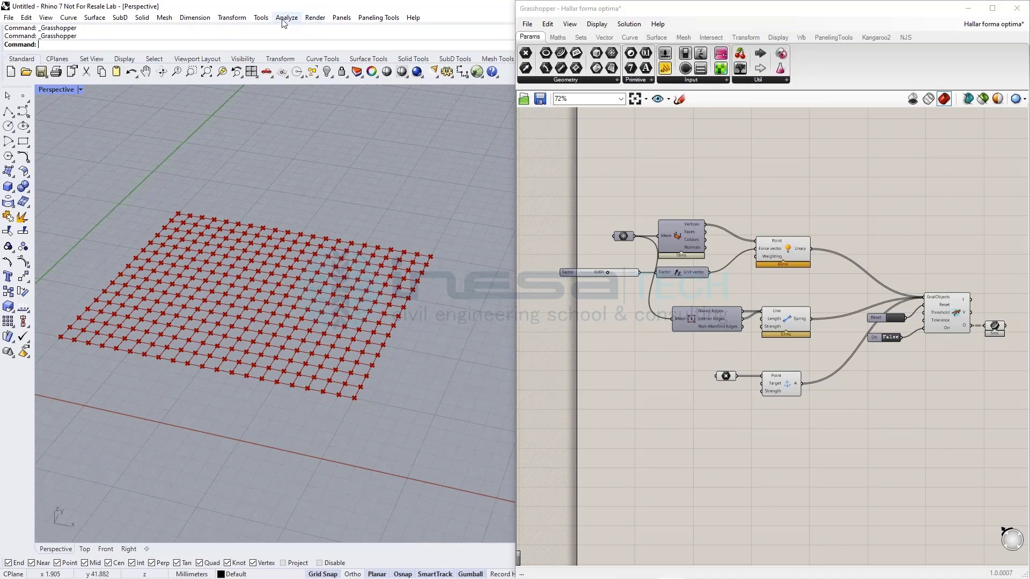
click(261, 17)
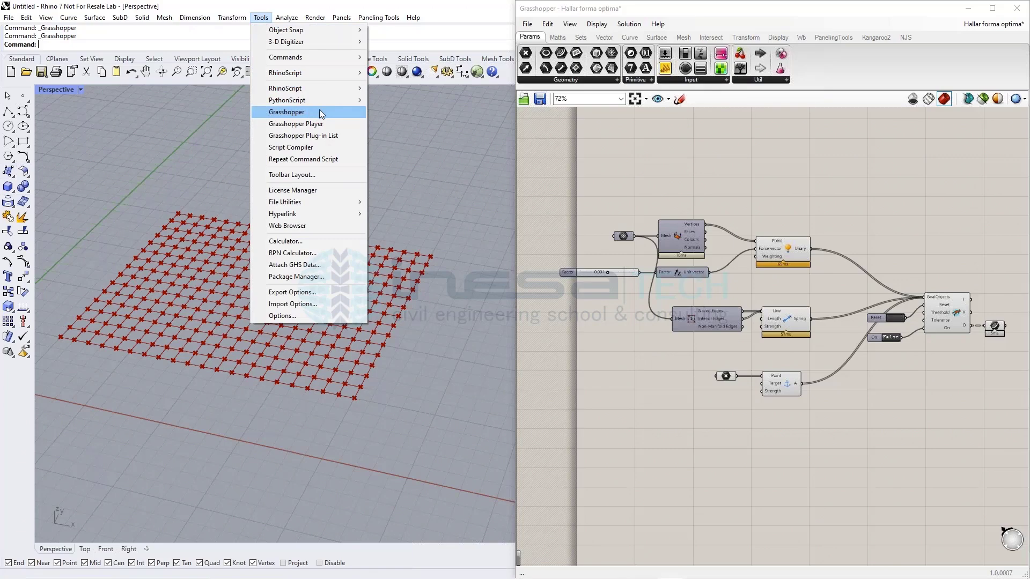
mouse_move(318, 100)
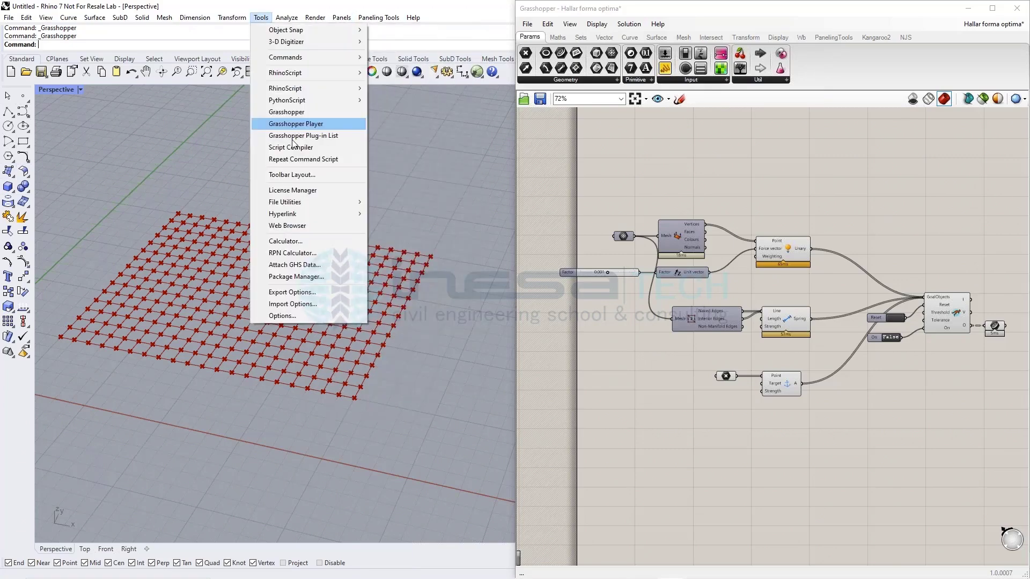
click(783, 157)
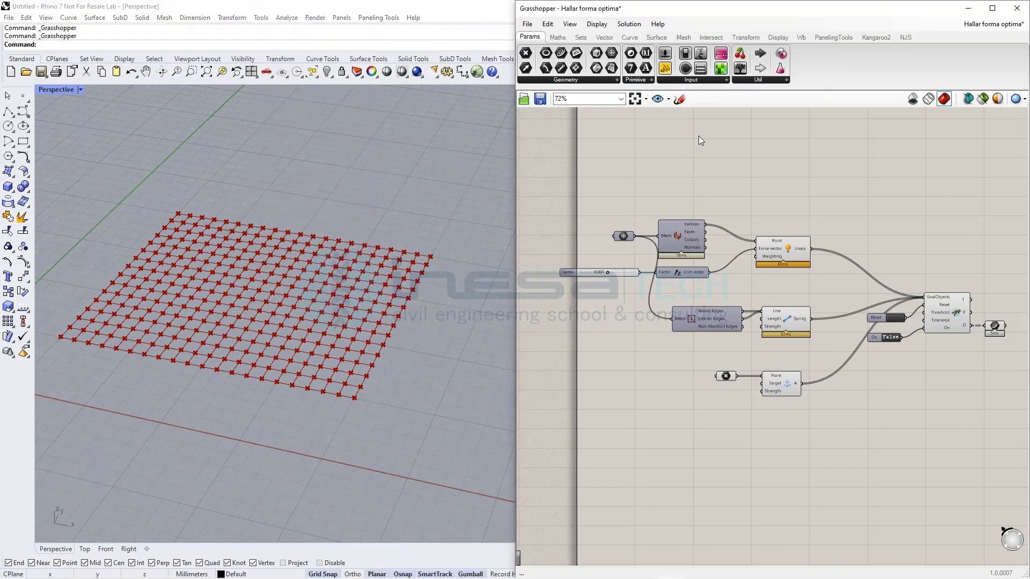
Look over the whole form-finding definition, from the mesh input to the solver, alongside the mesh grid in the Rhino viewport.
scroll(771, 180, up, 4)
scroll(765, 210, down, 3)
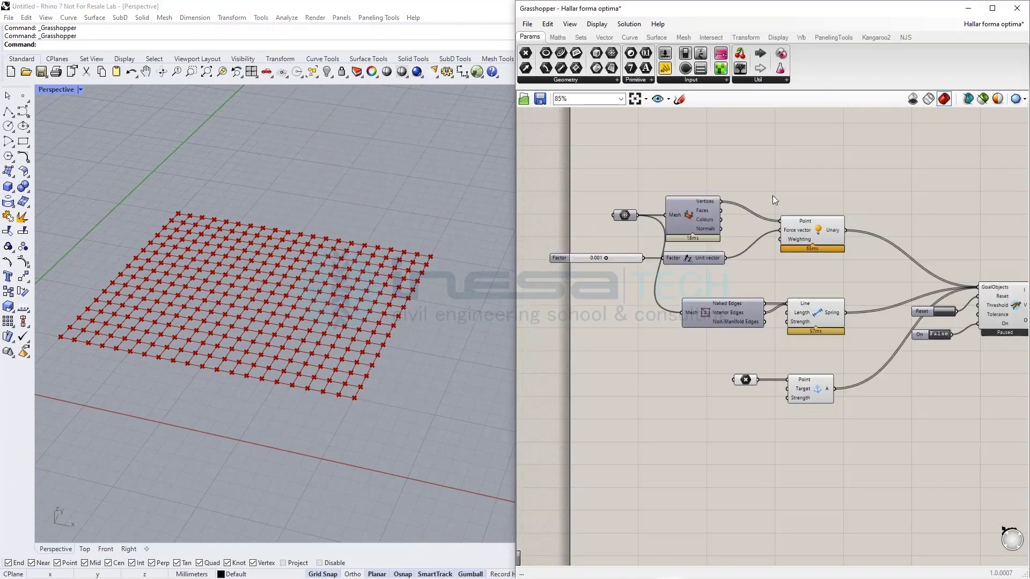
middle_click(773, 196)
click(369, 191)
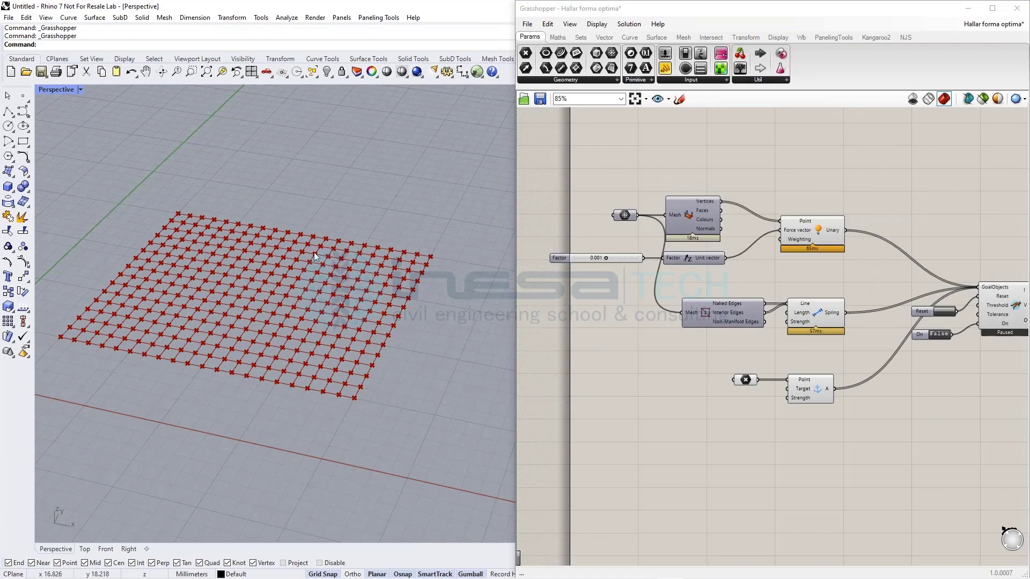
scroll(720, 195, down, 2)
scroll(973, 254, up, 1)
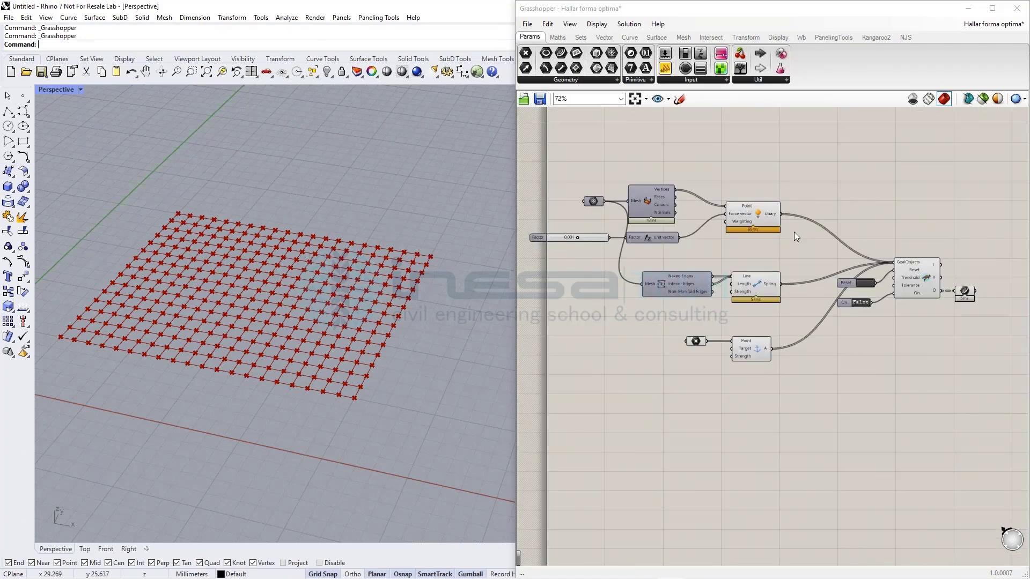
drag(516, 156, 986, 382)
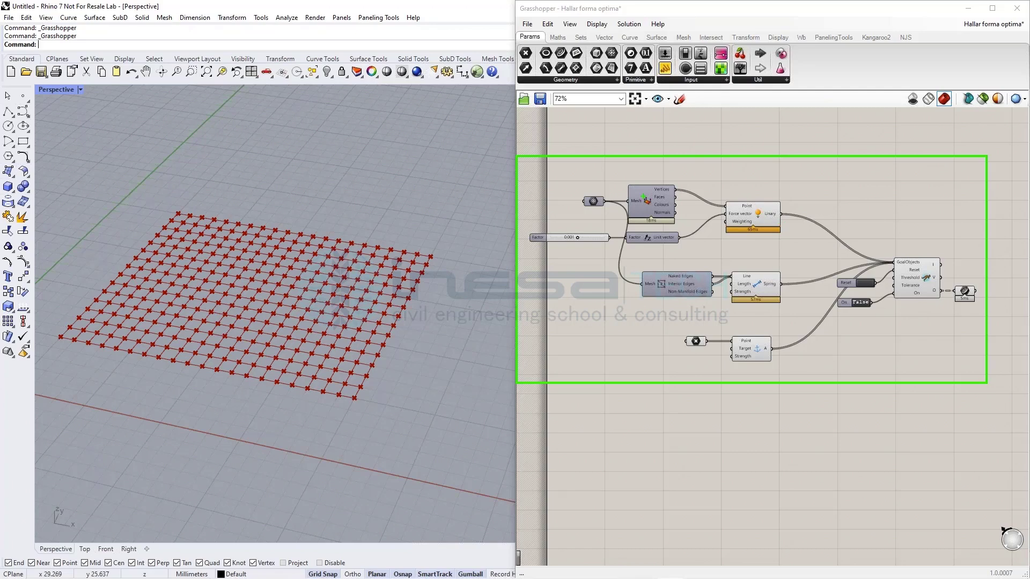
Temporarily show the Mesh parameter's preview to view the input mesh, and hide it again.
scroll(597, 207, up, 4)
right_click(595, 202)
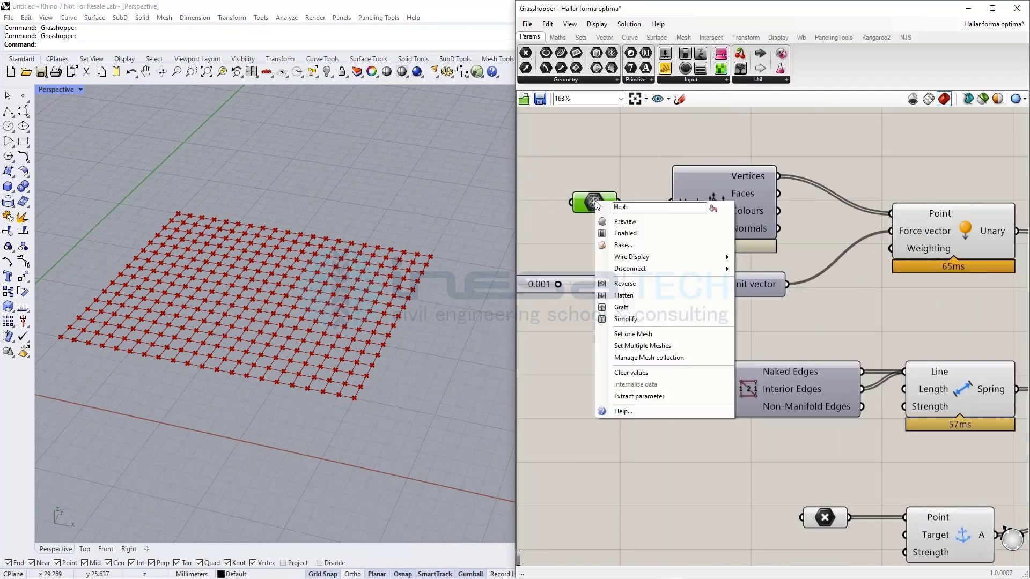
click(617, 233)
mouse_move(601, 204)
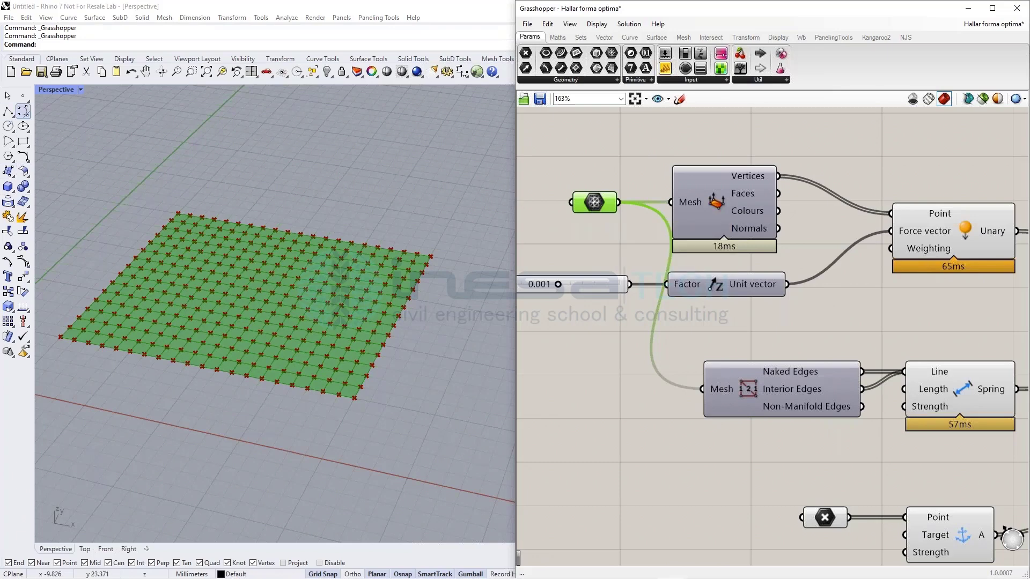
right_click(594, 203)
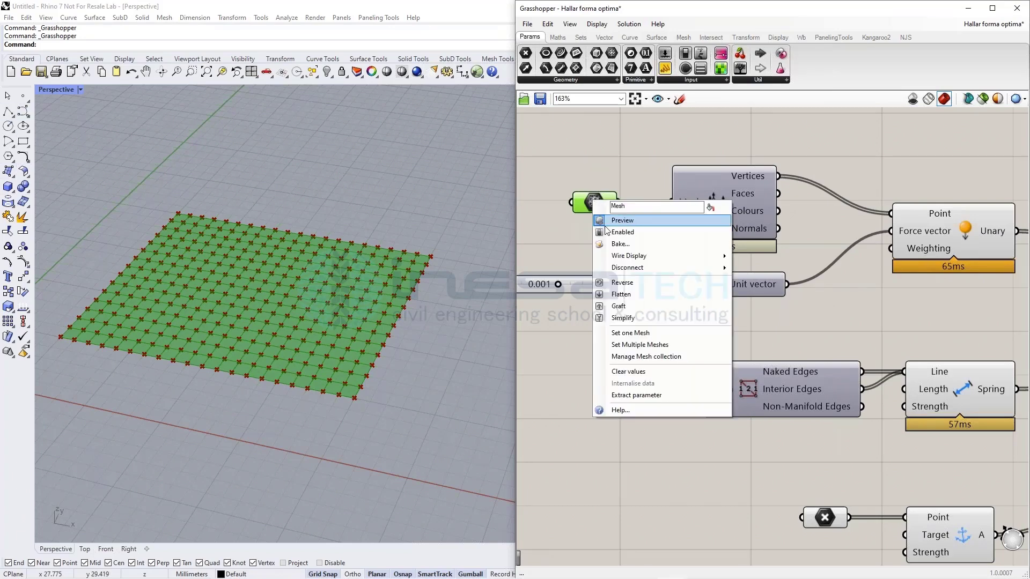
click(610, 220)
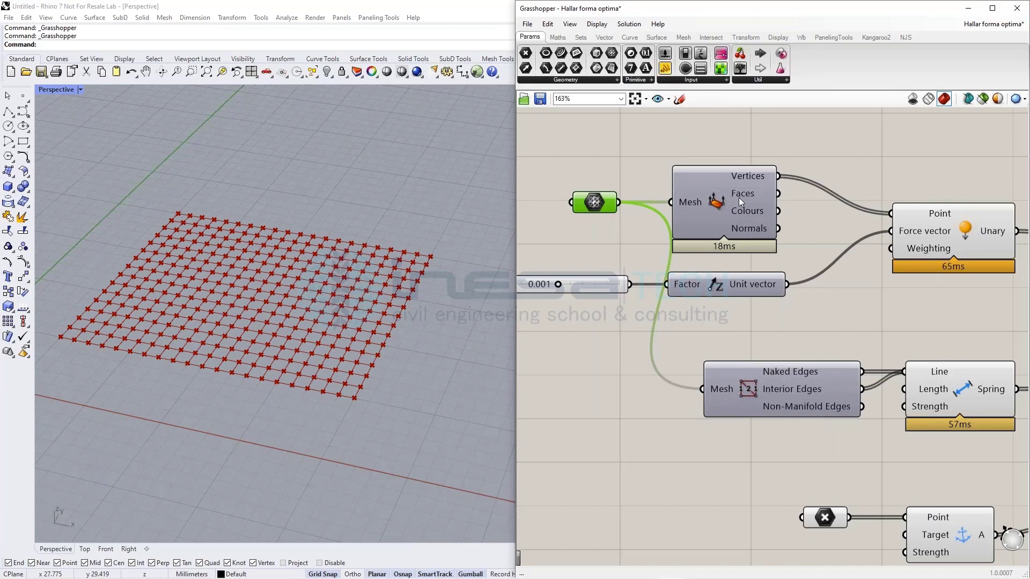
Inspect the Vertices output of the component that splits the mesh into vertices, faces, colours and normals.
click(739, 200)
drag(739, 201, 763, 200)
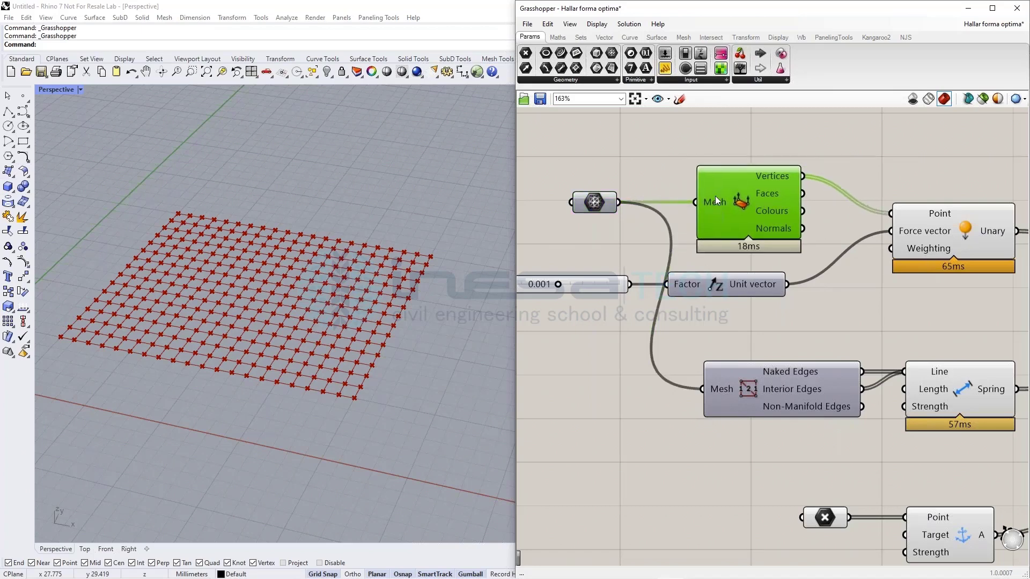
scroll(729, 207, up, 3)
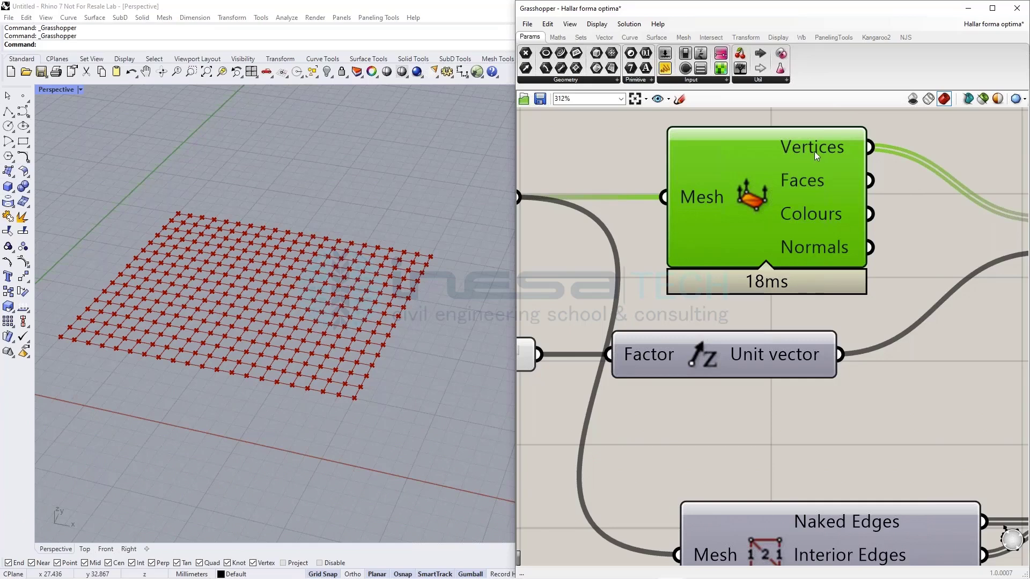
mouse_move(815, 152)
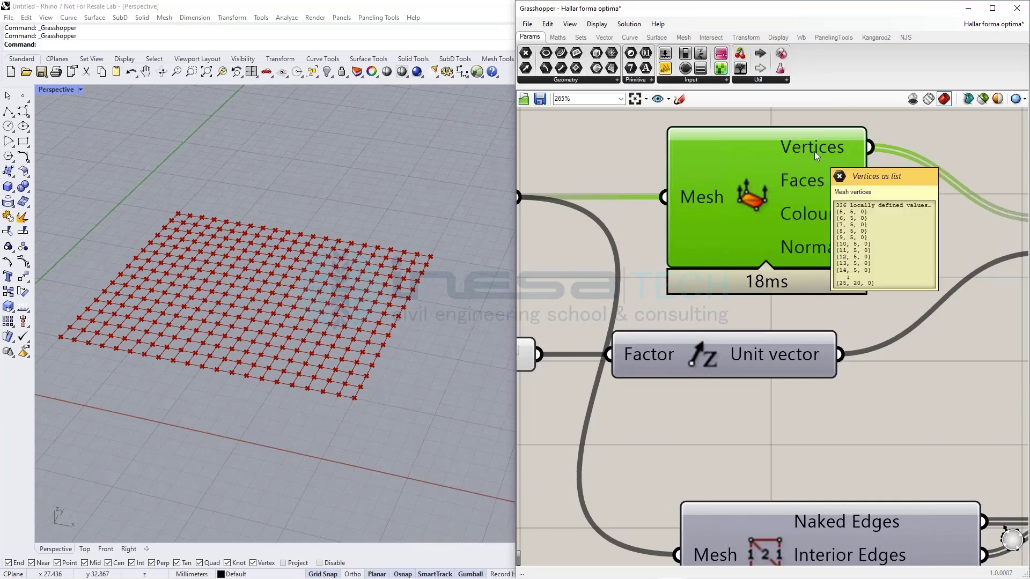
scroll(814, 151, down, 3)
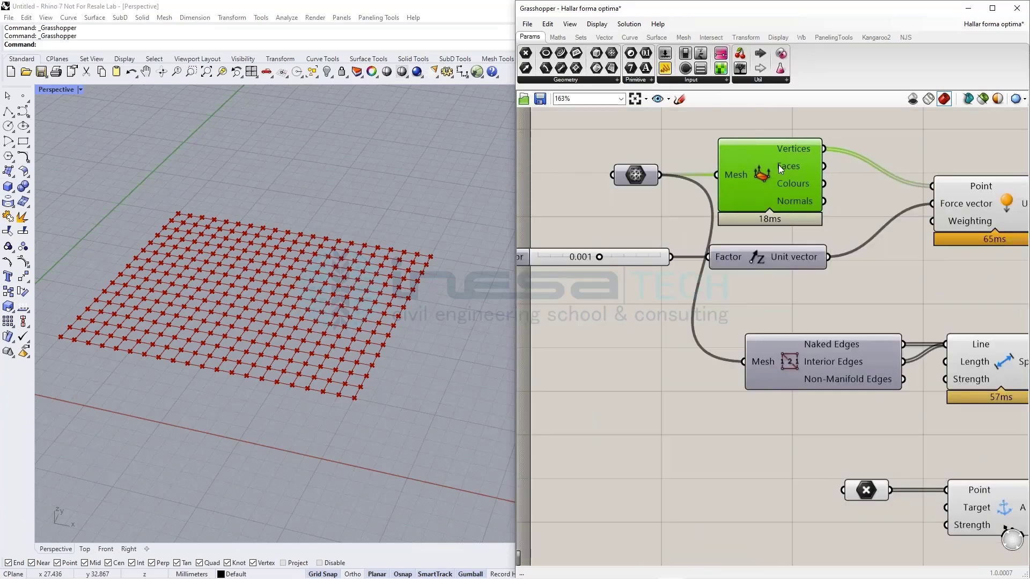
mouse_move(781, 166)
Examine the Unary force component's Point and Force vector inputs and the Unit Z vector component feeding it.
scroll(878, 272, up, 5)
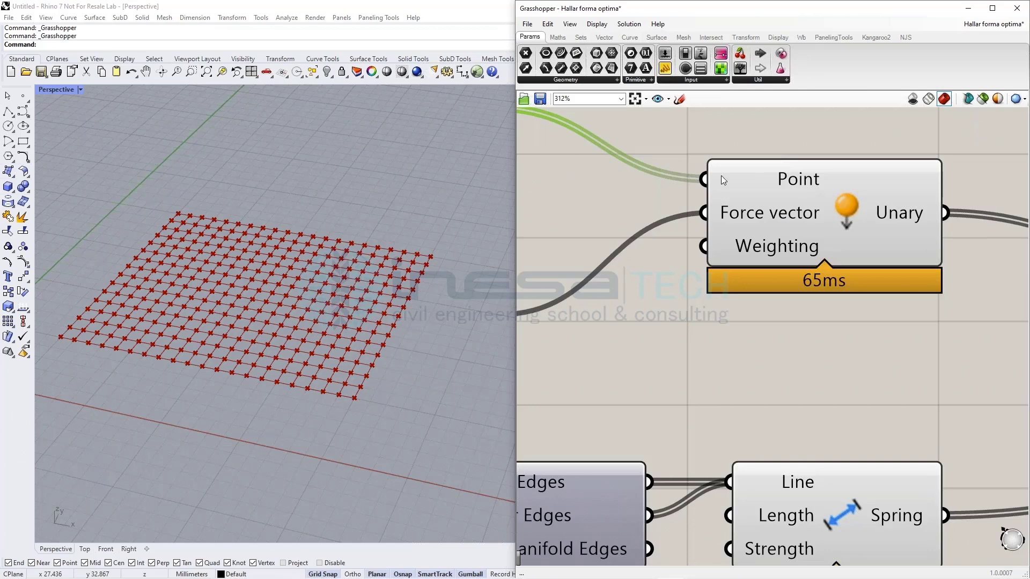
scroll(713, 179, down, 2)
middle_click(669, 189)
right_drag(655, 224, 789, 319)
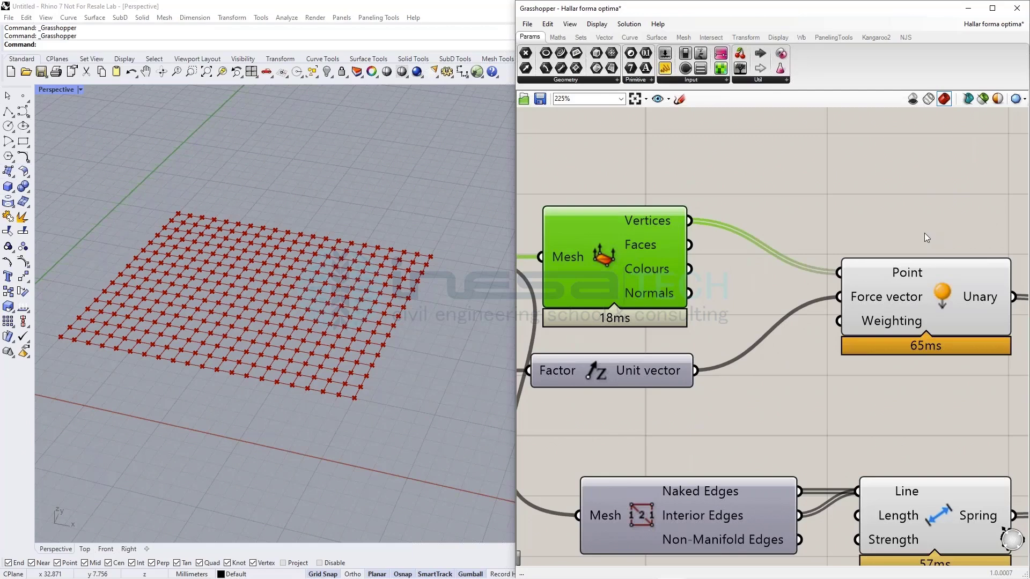
scroll(890, 233, down, 2)
middle_click(748, 337)
right_drag(771, 349, 858, 329)
scroll(772, 327, up, 1)
scroll(771, 327, up, 4)
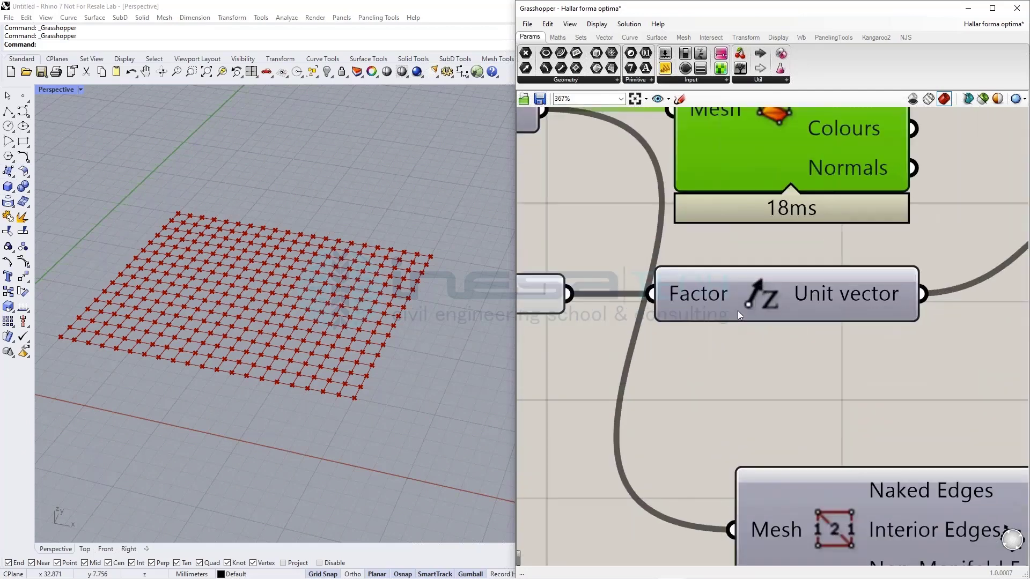
click(752, 300)
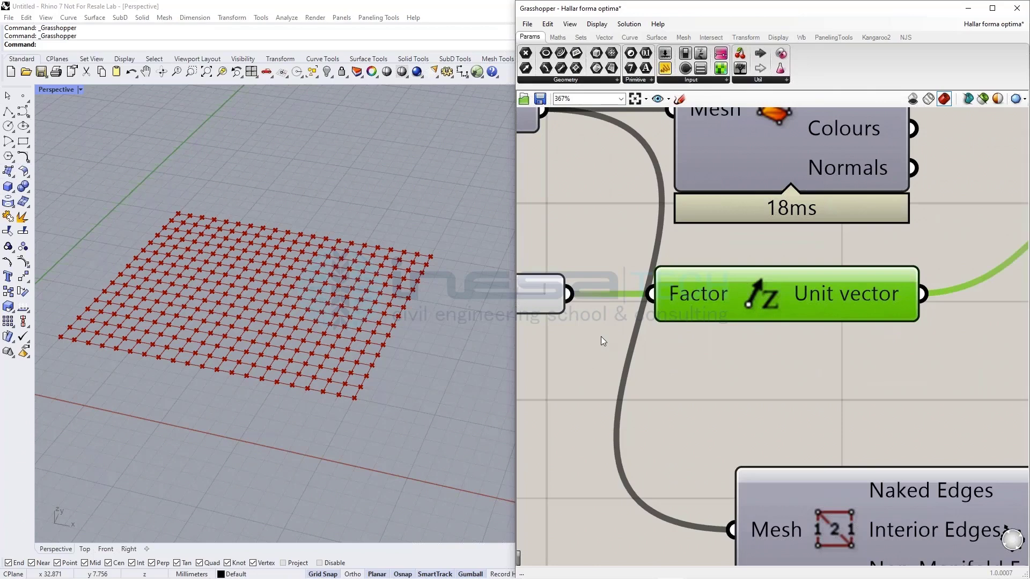
Try to make the Factor slider's value negative by editing it directly on the slider.
right_drag(616, 347, 697, 299)
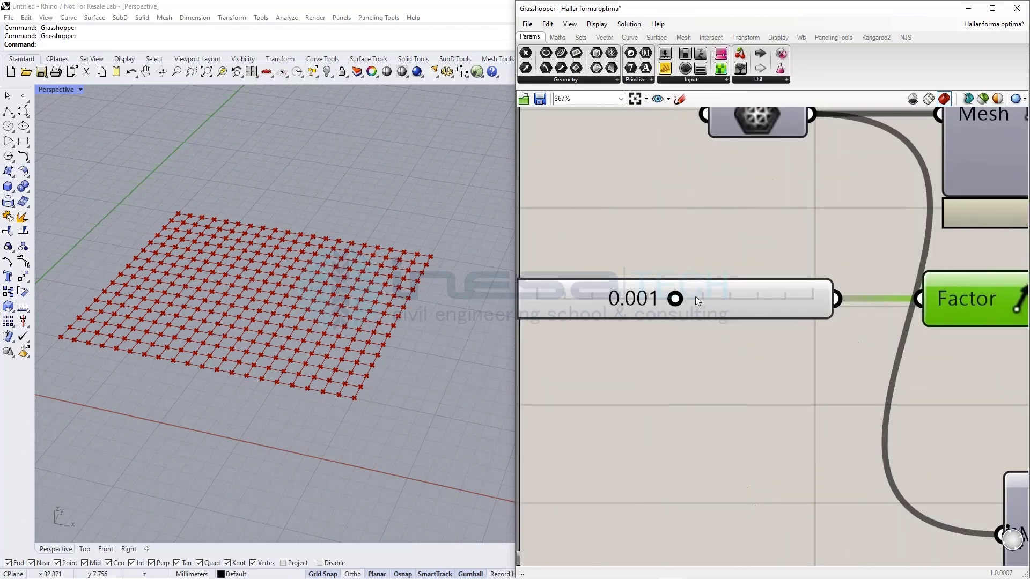
double_click(653, 301)
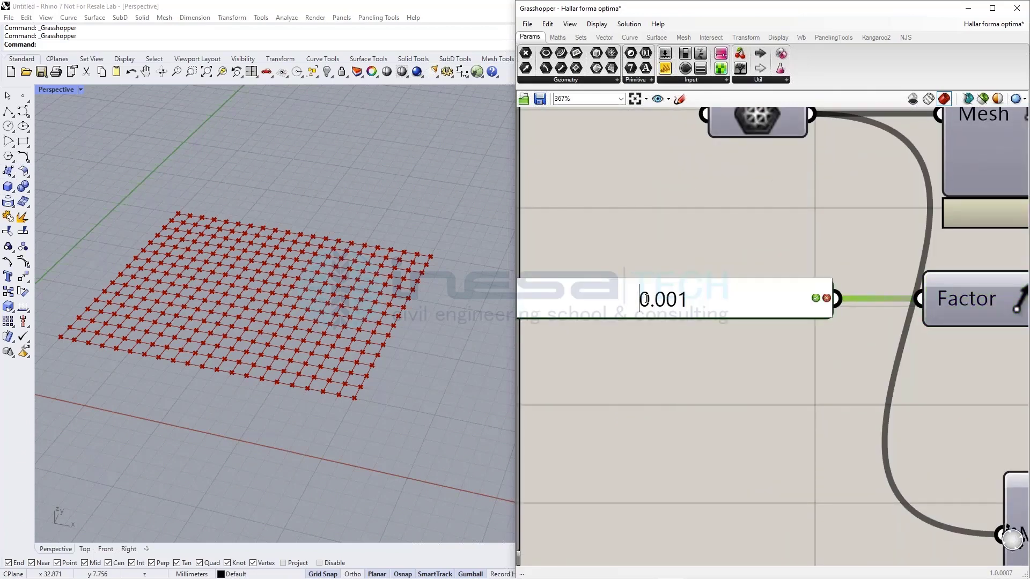
text(-)
click(714, 260)
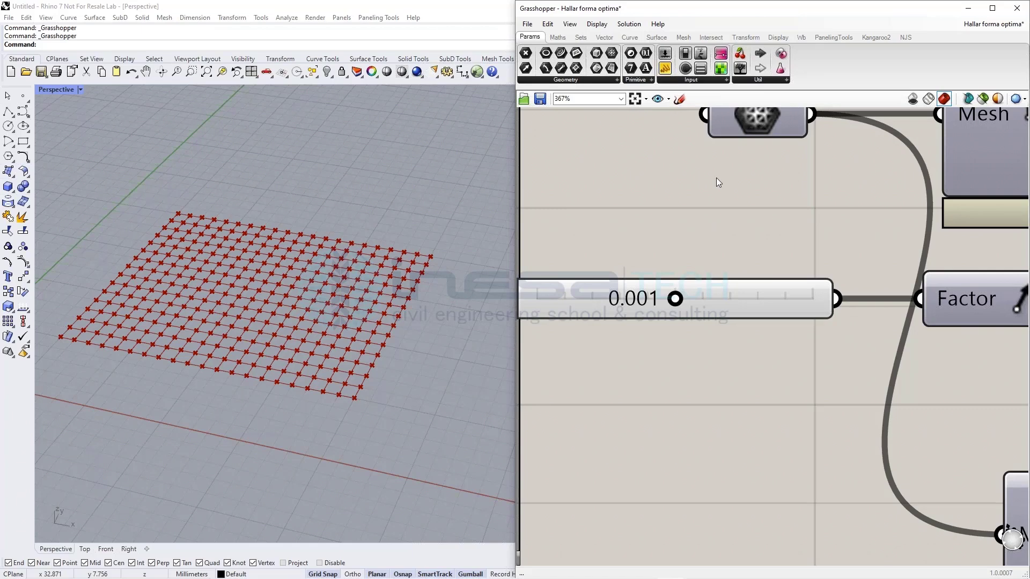
Set the Factor slider's numeric value to -0.001 in its settings, keeping -1.000 as the domain minimum.
click(623, 298)
scroll(617, 316, down, 3)
right_drag(618, 320, 675, 321)
right_click(672, 316)
click(673, 355)
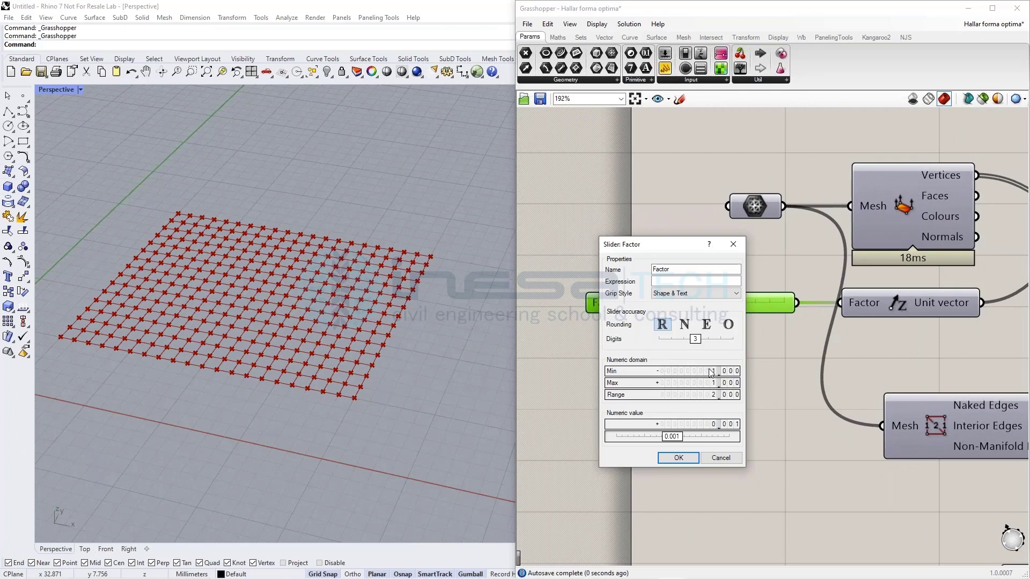
double_click(714, 372)
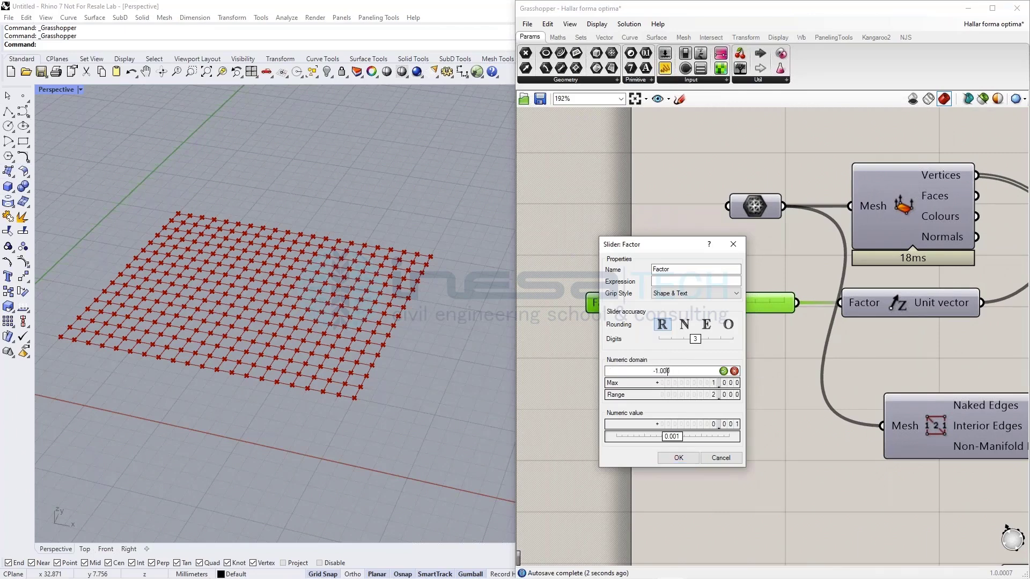
click(723, 372)
double_click(674, 437)
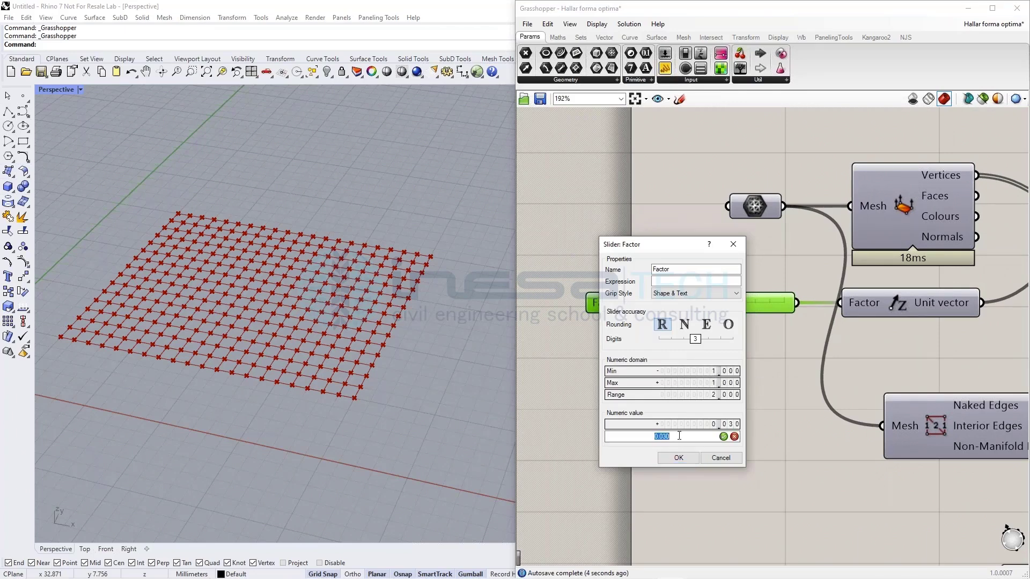
text(-0.01)
key(BackSpace)
text(01)
key(Return)
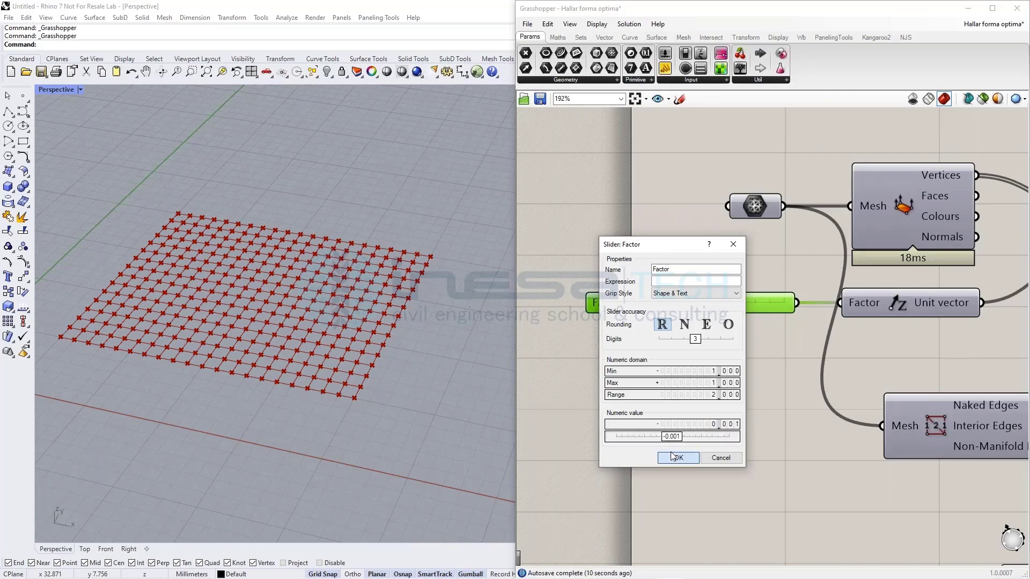
click(678, 458)
Examine the Unary force component and the mesh vertices that supply its Point input.
middle_click(750, 275)
right_drag(817, 261, 572, 264)
right_drag(772, 337, 566, 335)
click(766, 256)
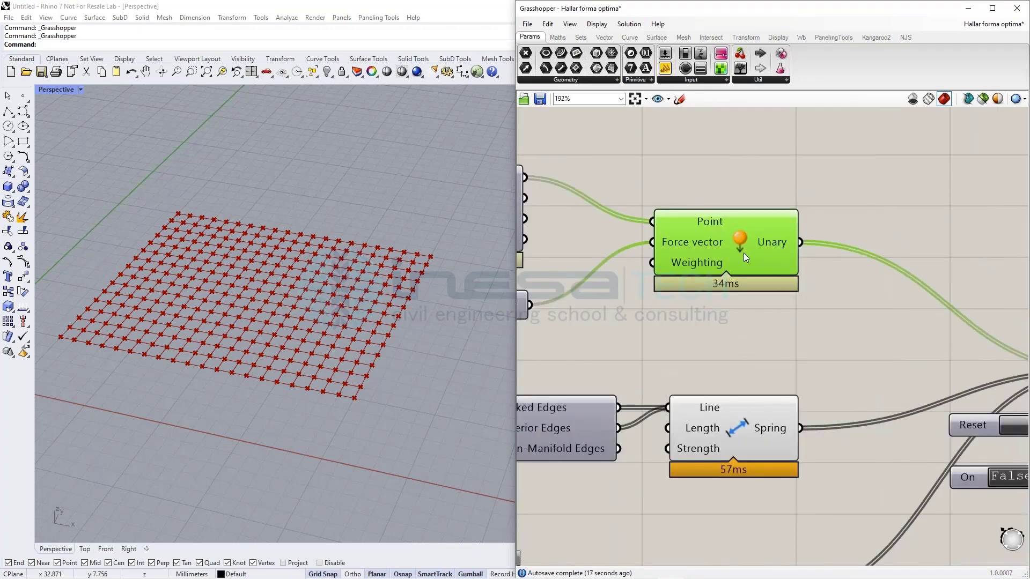
right_drag(610, 175, 722, 193)
click(612, 197)
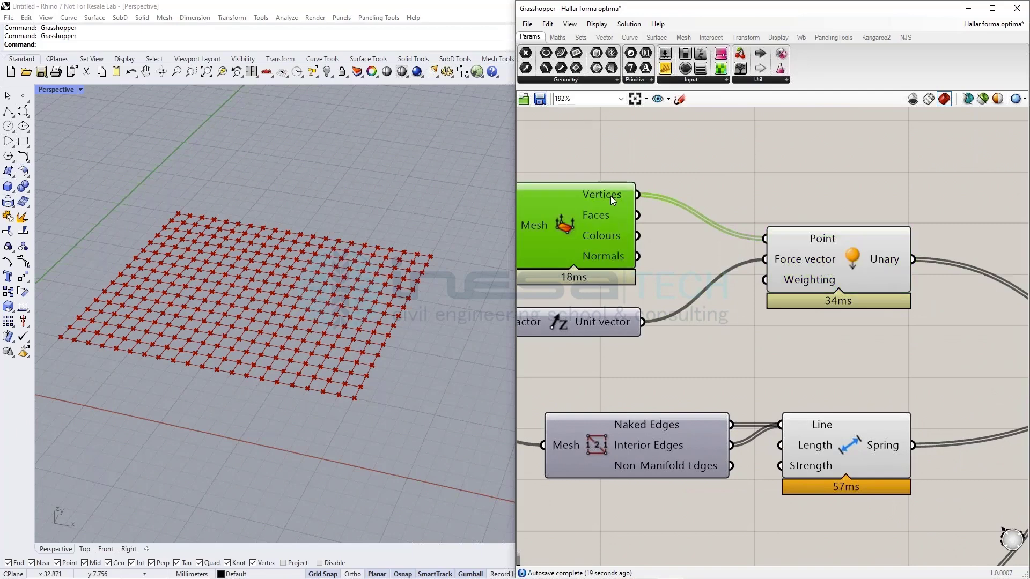
click(739, 269)
Examine the Mesh Edges component, the matching grid lines in the Rhino viewport, and the Length(Line) spring goal those edges feed.
scroll(738, 269, down, 4)
middle_click(729, 321)
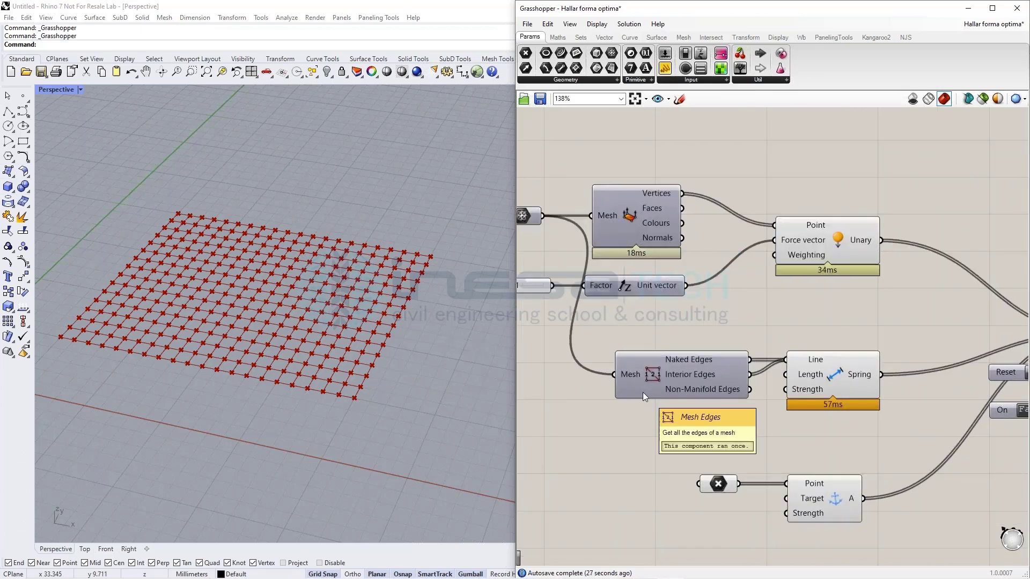
scroll(642, 391, up, 4)
click(256, 299)
scroll(256, 299, up, 8)
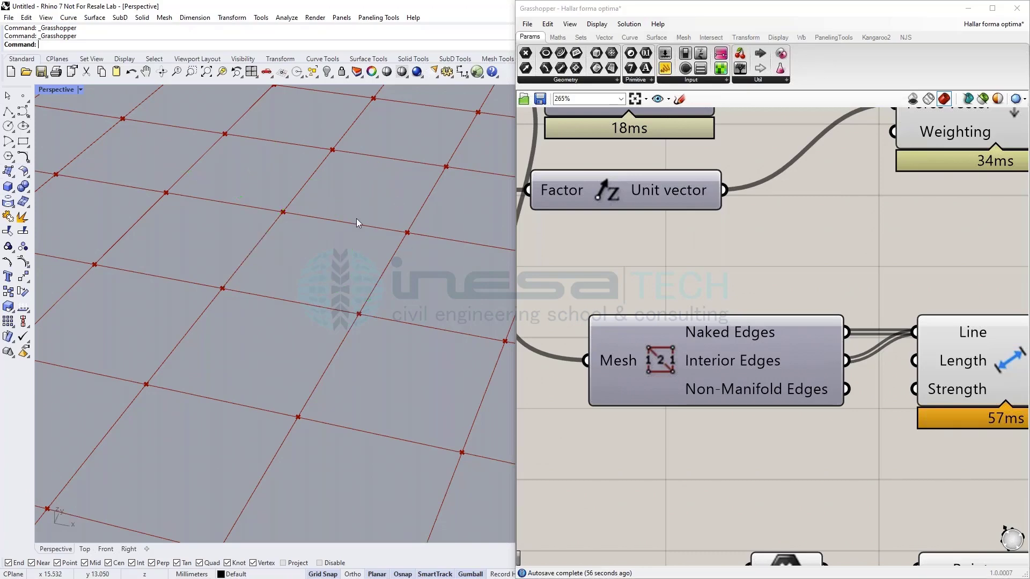
scroll(662, 359, down, 2)
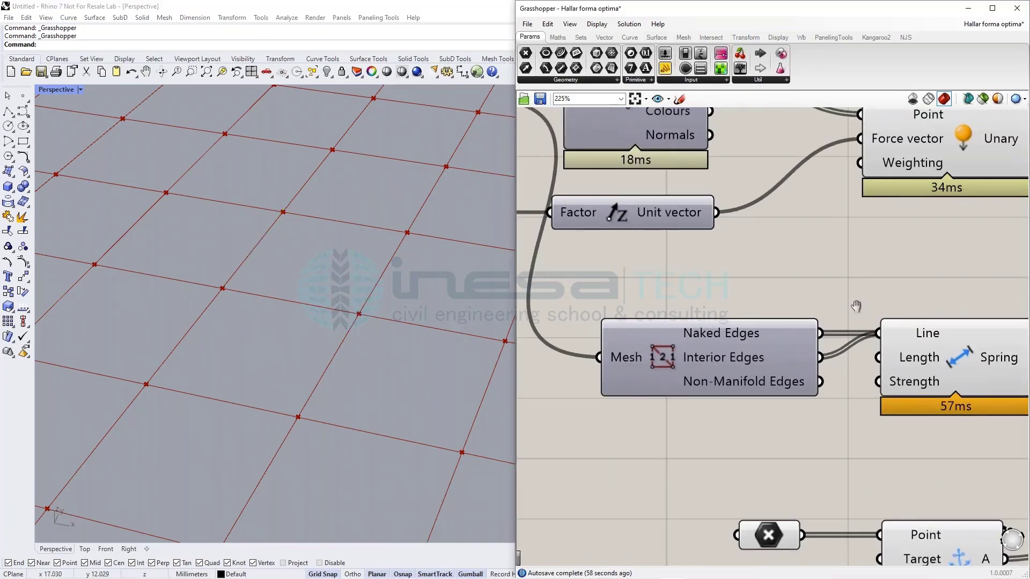
scroll(751, 348, up, 3)
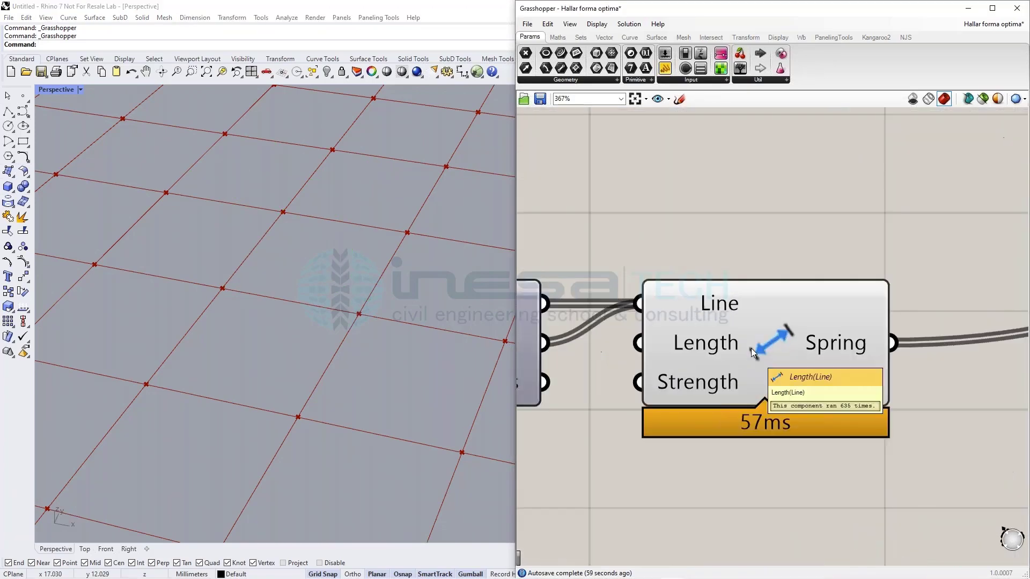
click(782, 344)
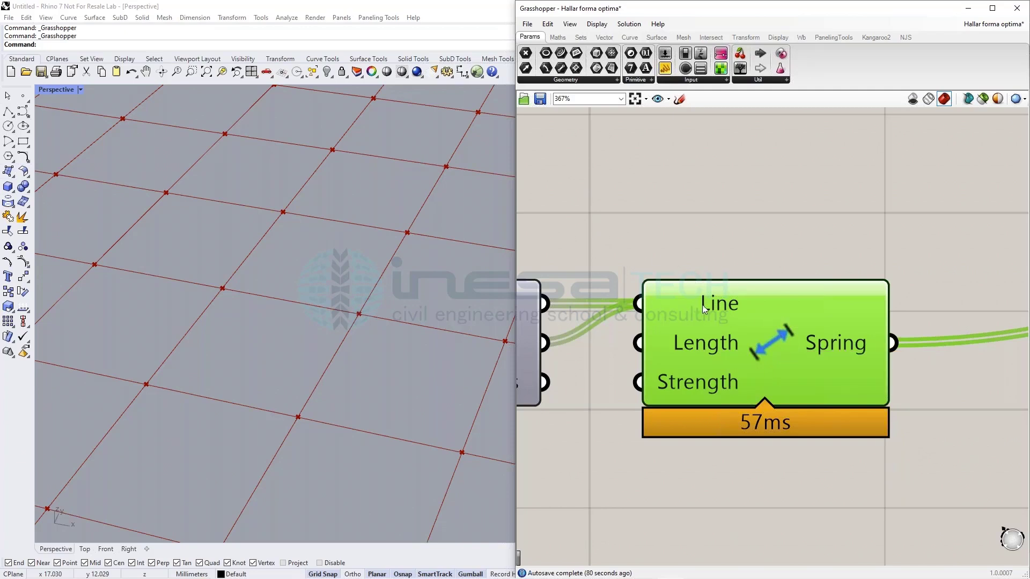
Examine the Length(Line) goal's Strength input and how the naked and interior mesh edges supply its lines.
mouse_move(716, 387)
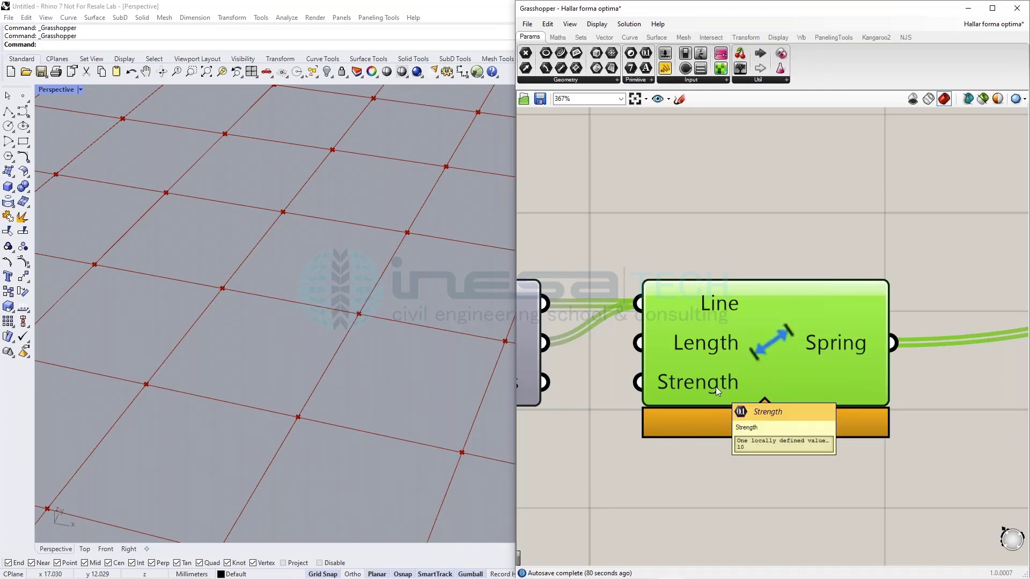
scroll(749, 221, down, 4)
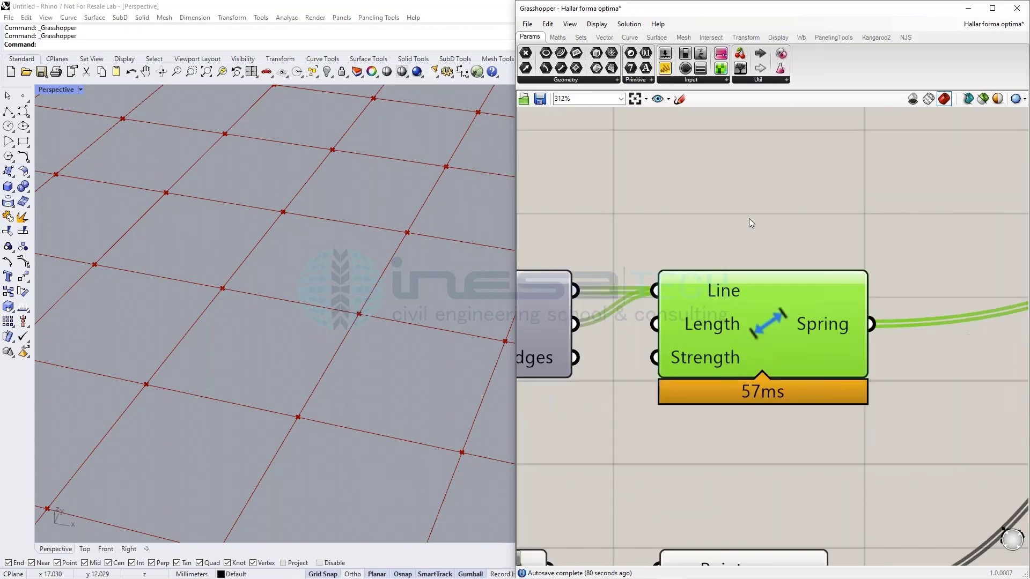
right_drag(678, 251, 932, 339)
drag(744, 356, 718, 358)
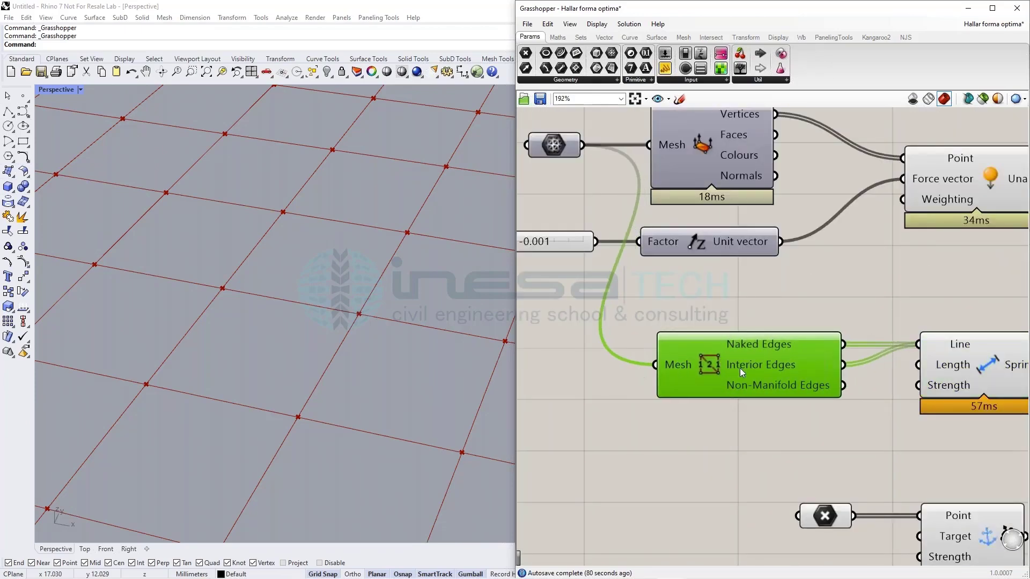
scroll(846, 360, up, 3)
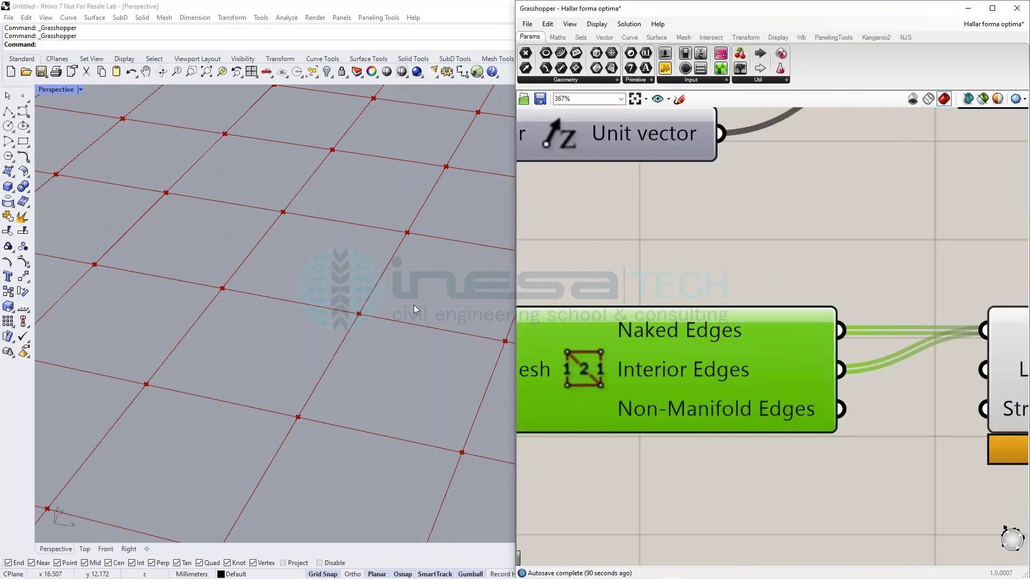
scroll(415, 302, down, 6)
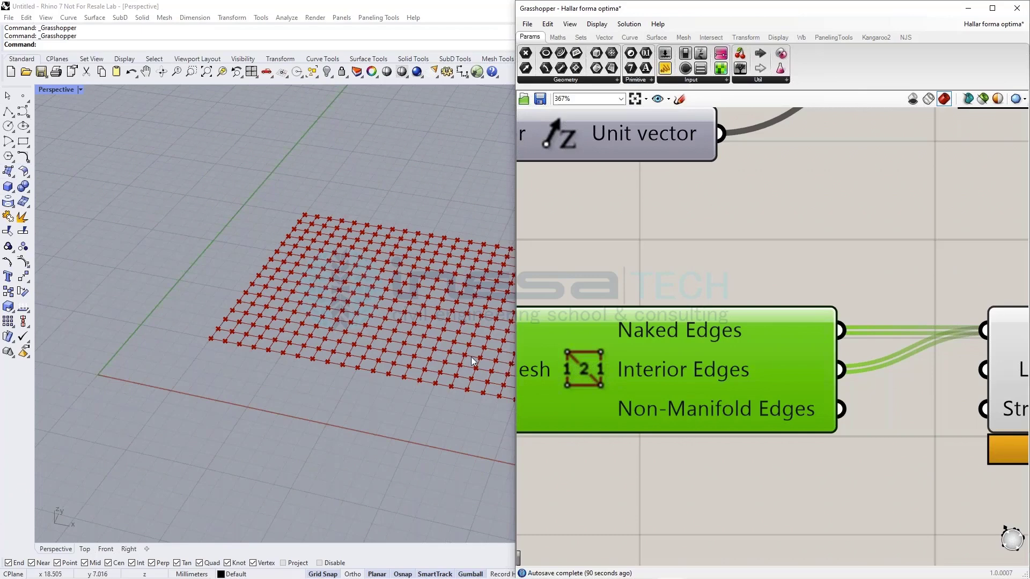
scroll(677, 371, up, 2)
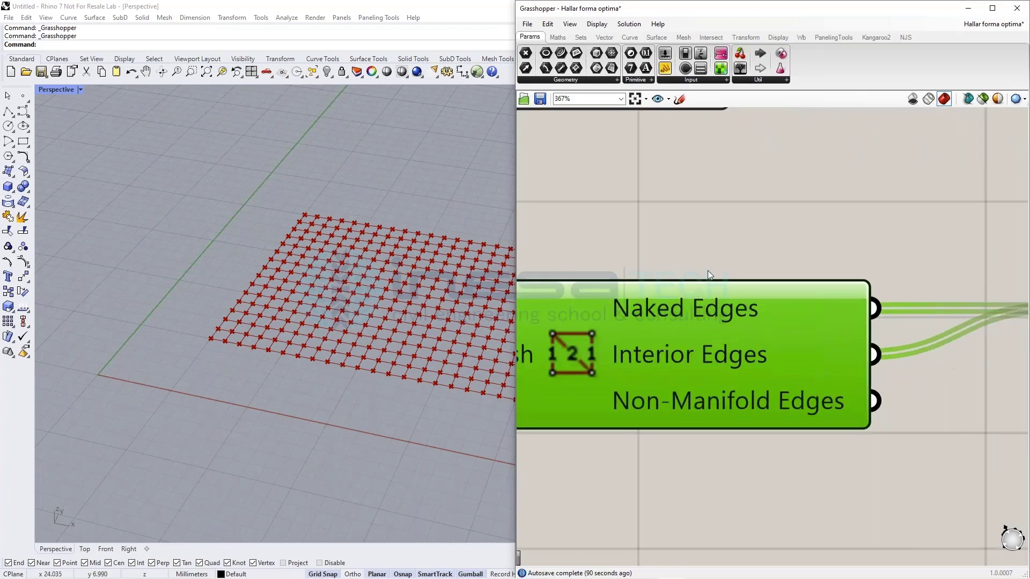
scroll(707, 271, down, 2)
right_drag(783, 250, 730, 247)
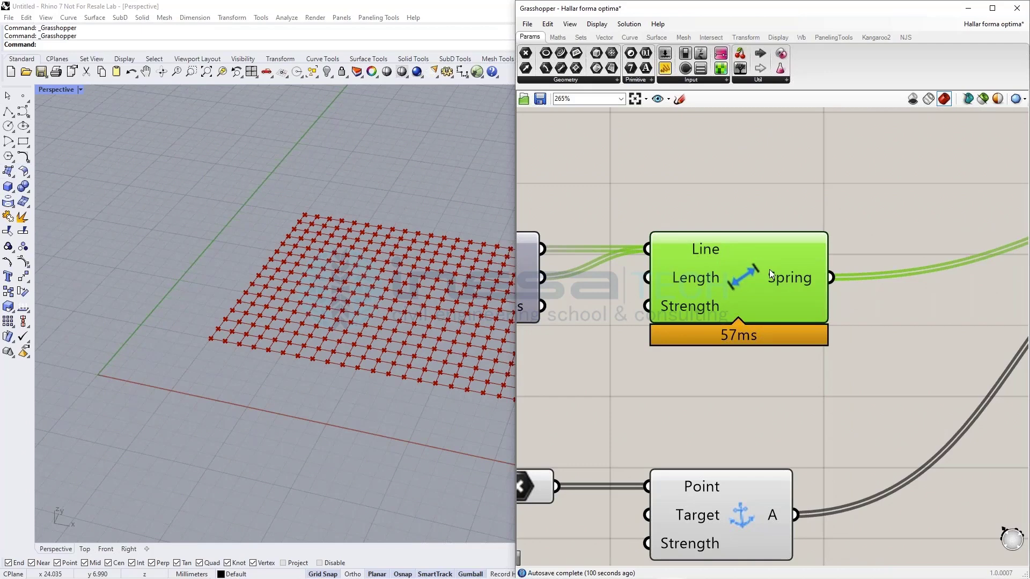
scroll(701, 426, down, 3)
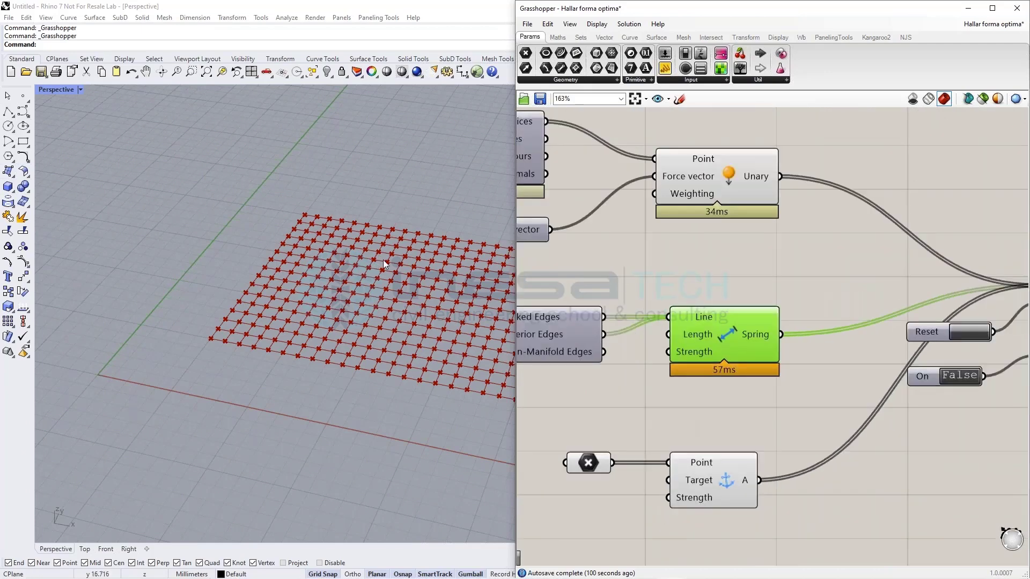
Examine the Anchor goal's Point parameter and the matching corner points of the mesh in the Rhino viewport.
scroll(396, 302, up, 2)
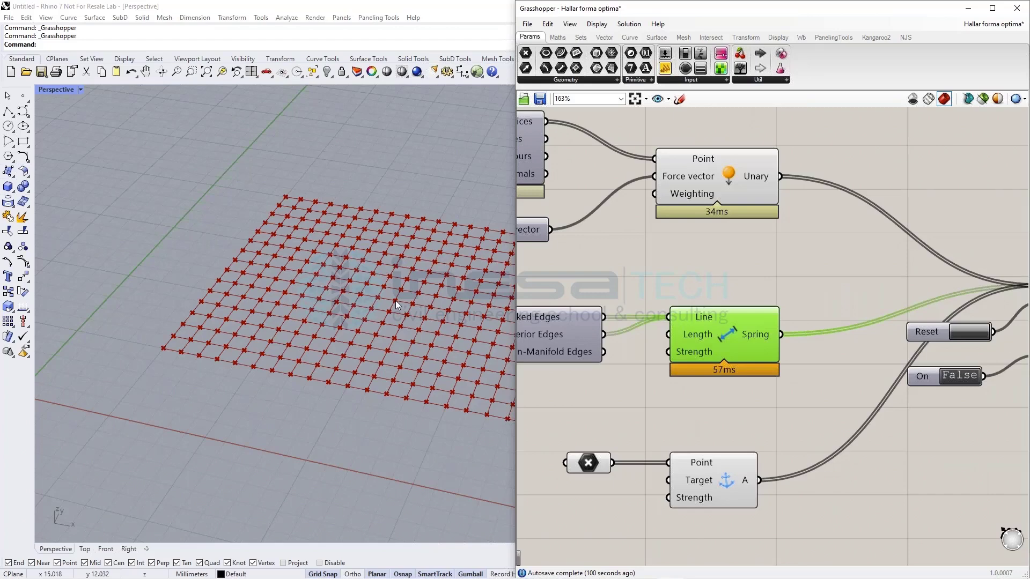
scroll(395, 300, up, 2)
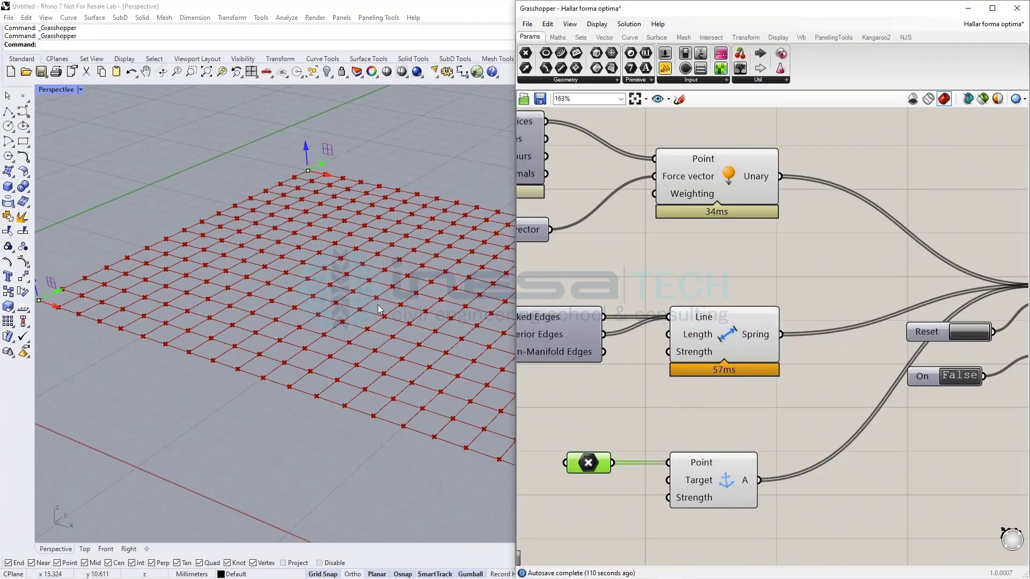
scroll(379, 310, down, 3)
scroll(453, 311, down, 1)
right_drag(453, 311, 311, 279)
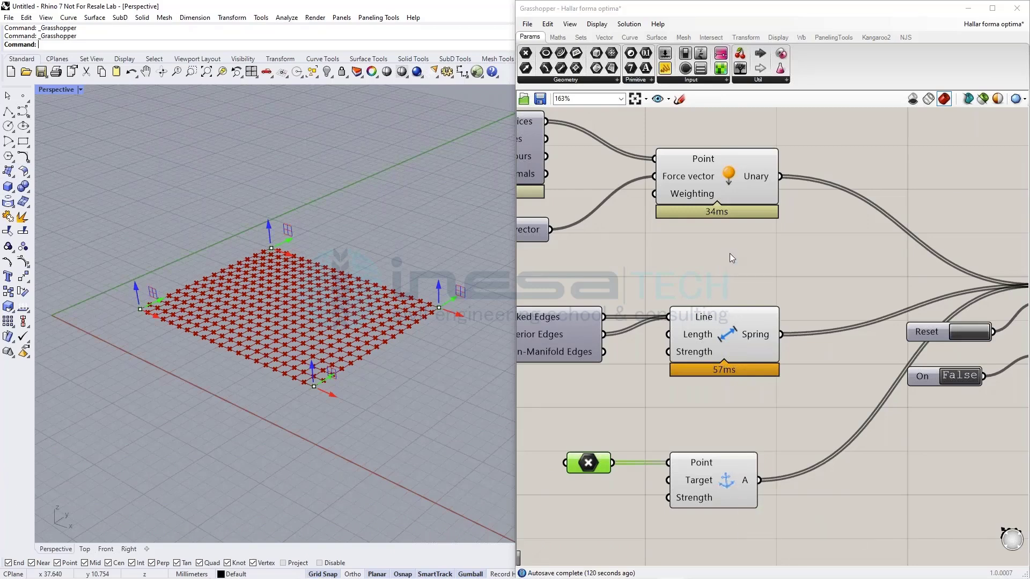
Reposition the Kangaroo solver and line up the output mesh parameter with its O output.
scroll(730, 258, down, 2)
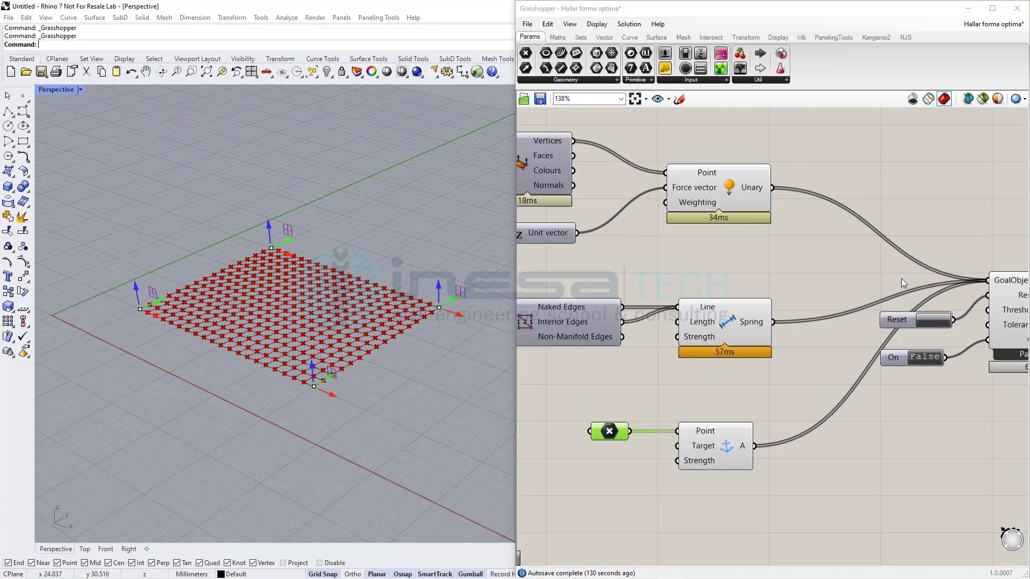
right_drag(901, 279, 674, 238)
scroll(791, 281, up, 1)
drag(791, 278, 792, 302)
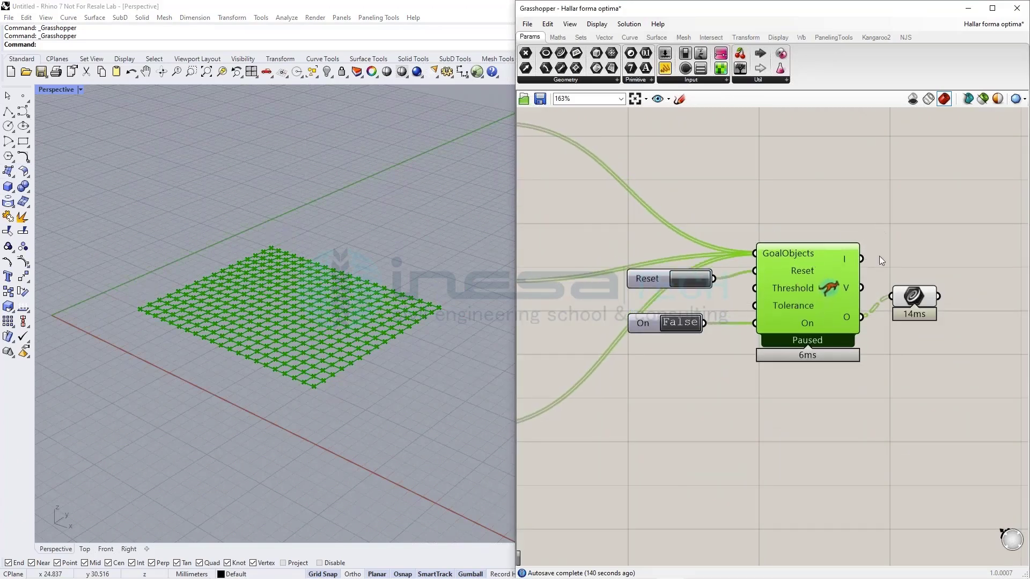
drag(914, 305, 919, 326)
click(905, 220)
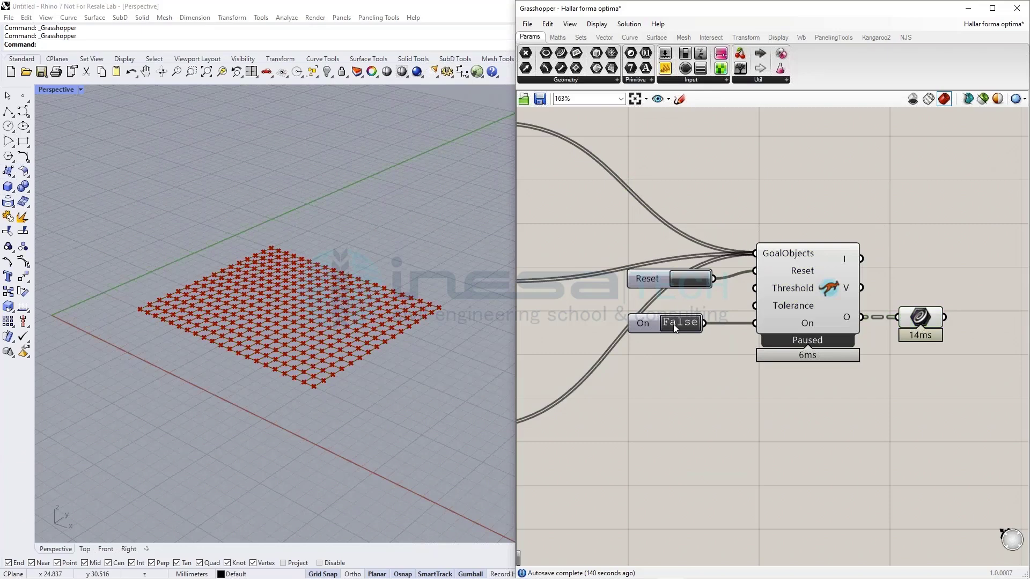
Run the Kangaroo solver by setting its On toggle to True, and view the deformed mesh in Rhino.
scroll(695, 326, up, 3)
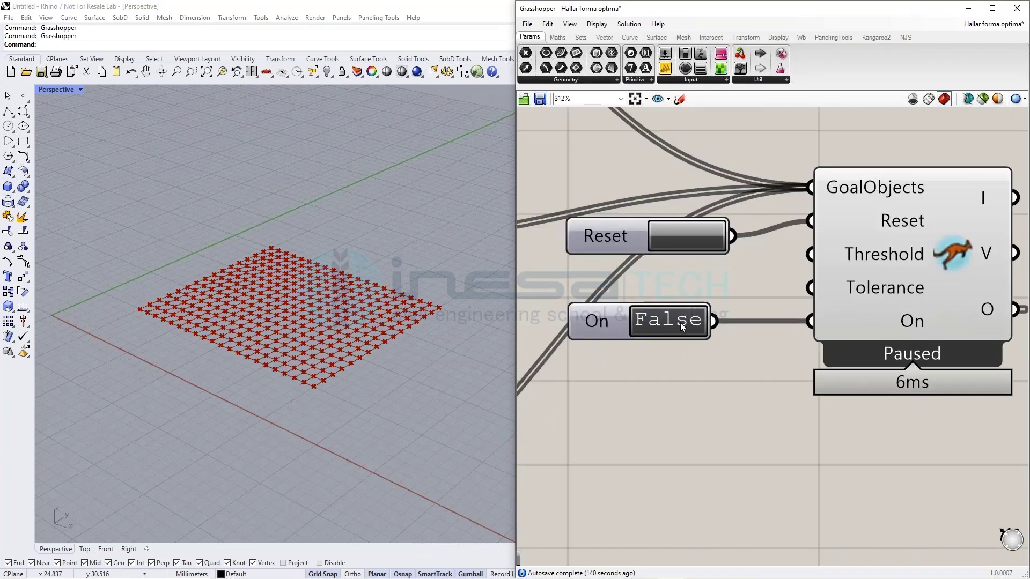
double_click(680, 323)
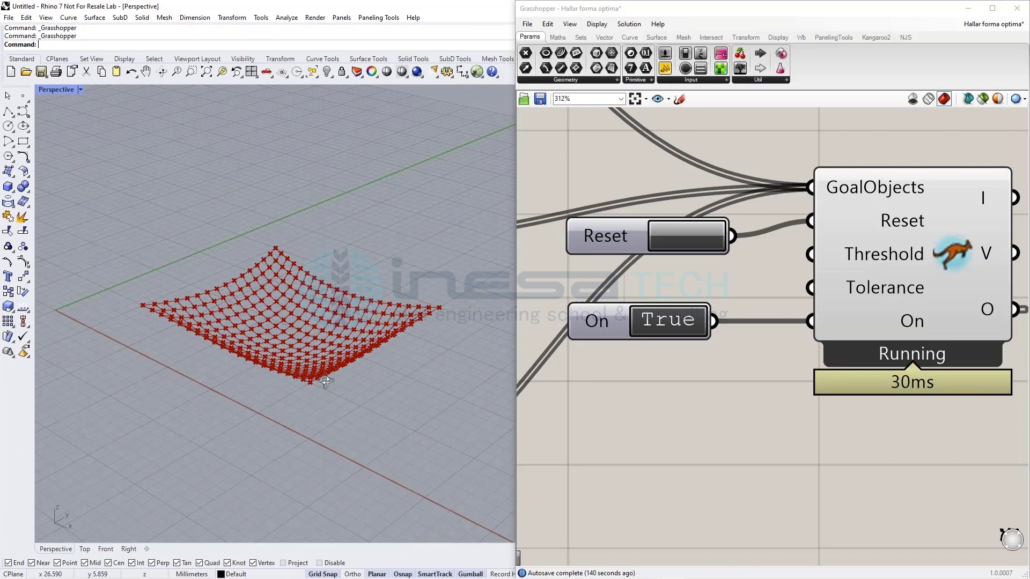
right_drag(326, 381, 264, 318)
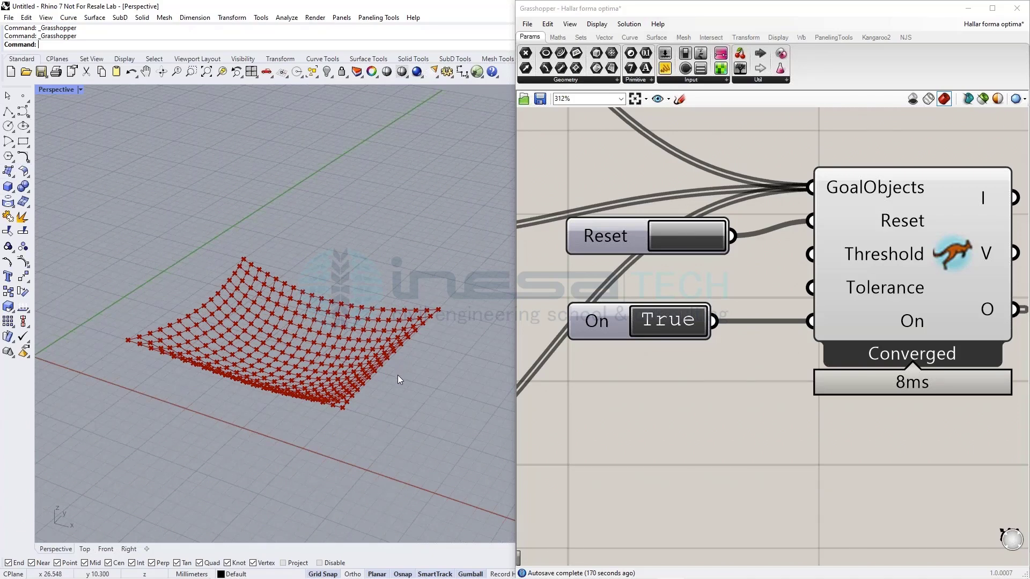
scroll(577, 304, down, 5)
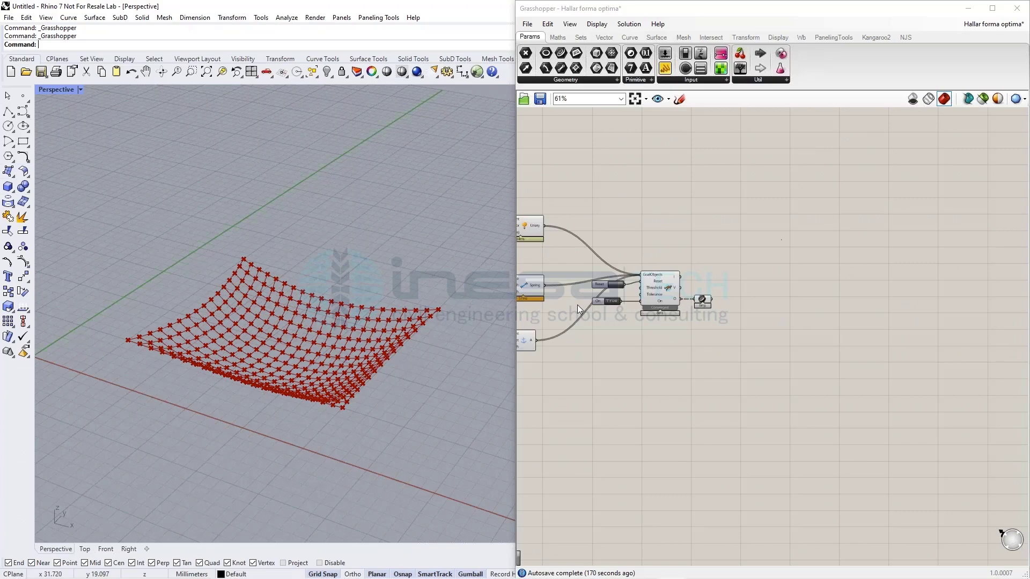
right_drag(575, 305, 857, 324)
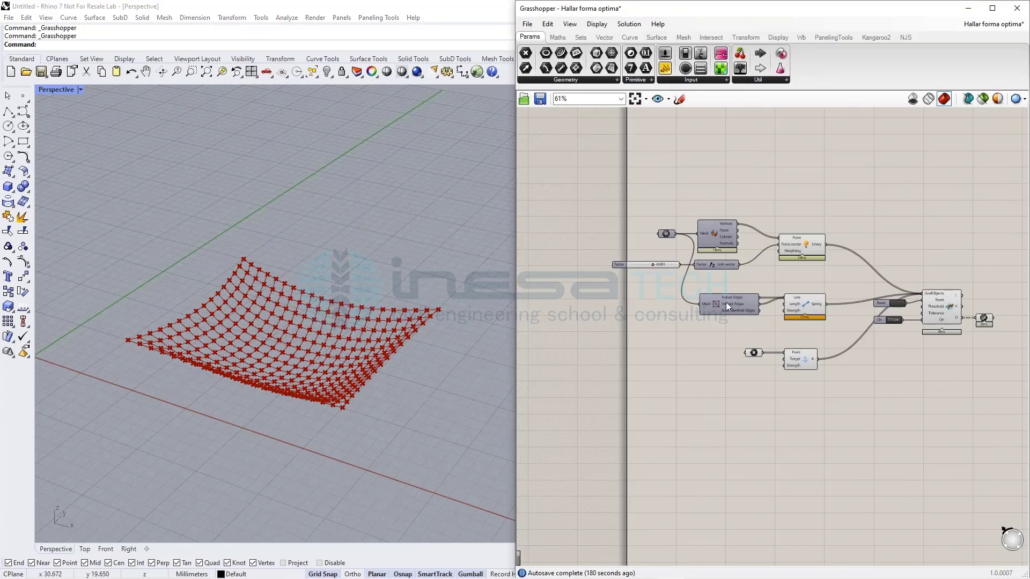
double_click(643, 259)
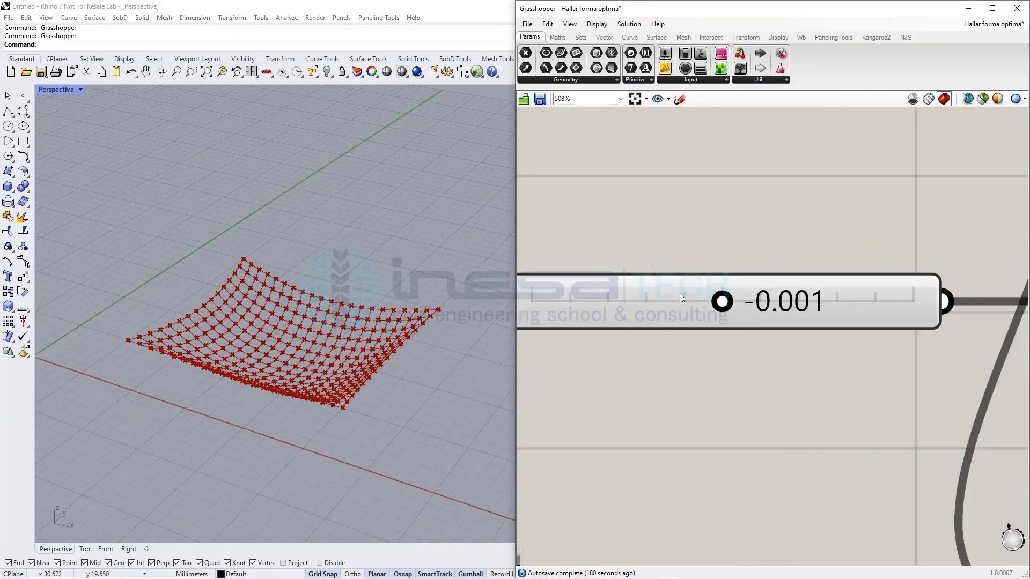
click(689, 304)
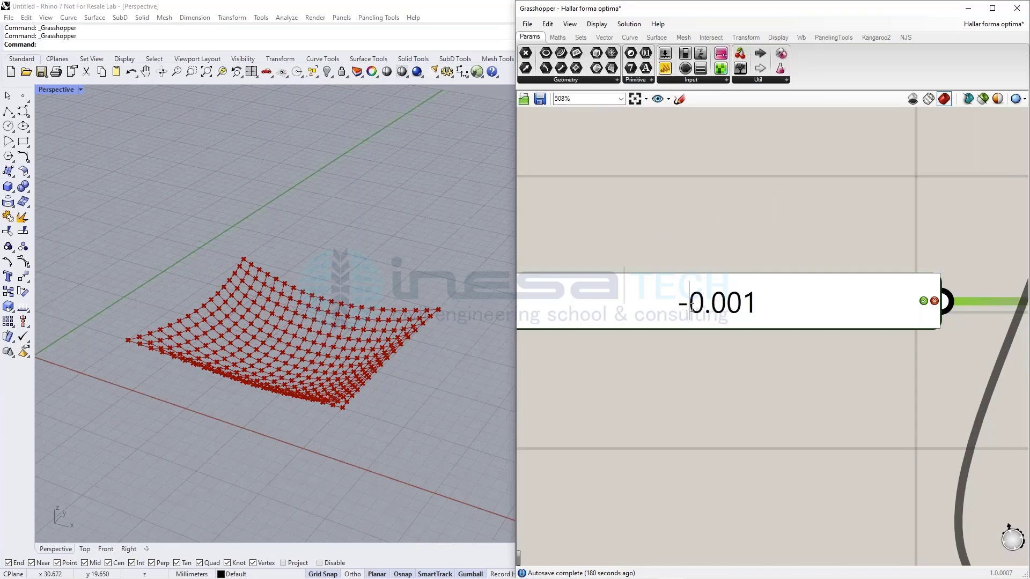
key(BackSpace)
key(Escape)
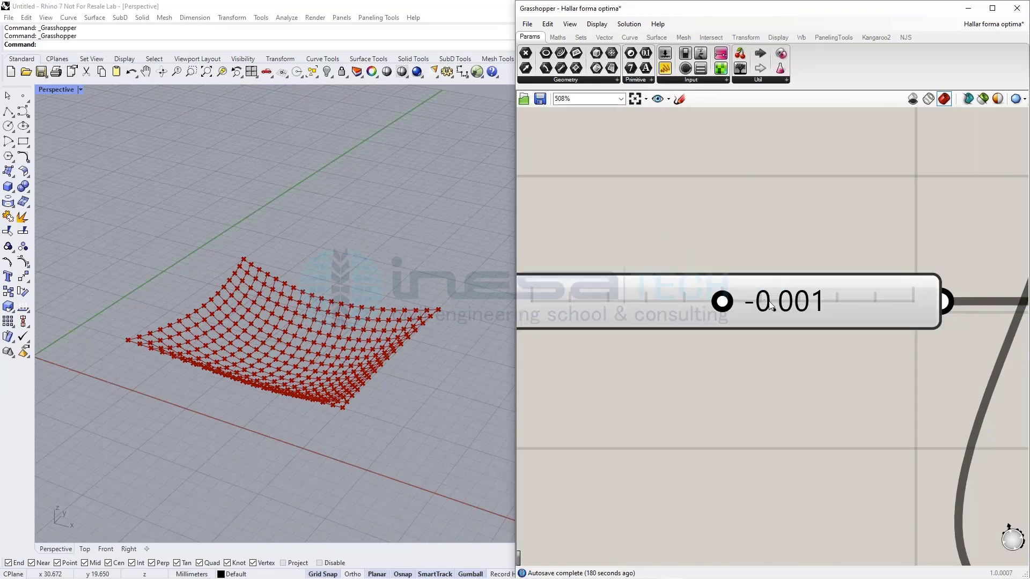
double_click(730, 302)
right_click(737, 301)
key(Escape)
key(Escape)
Set the Factor slider's numeric value to 0.001 in its settings to reverse the vertical load.
right_click(731, 299)
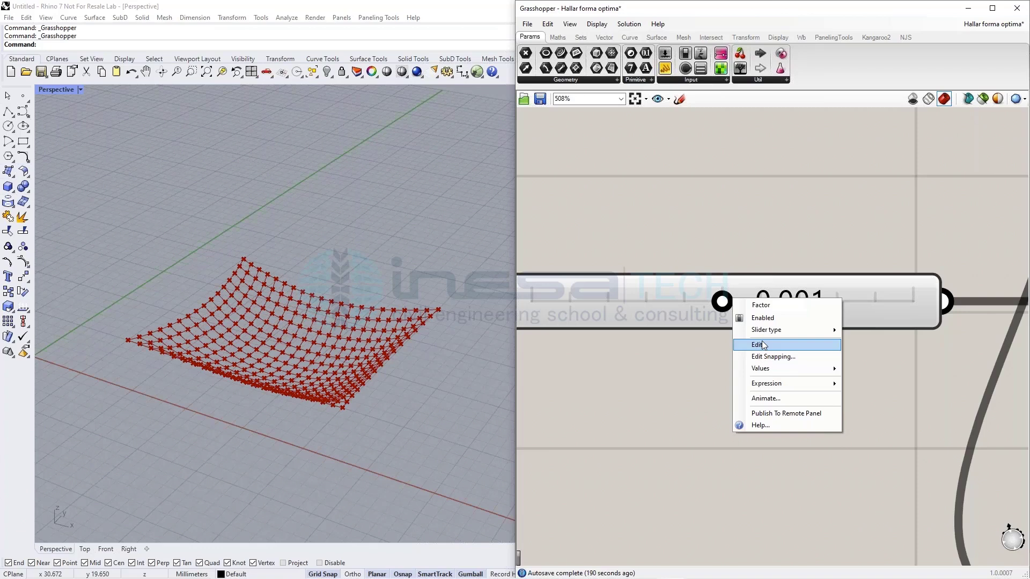
click(764, 345)
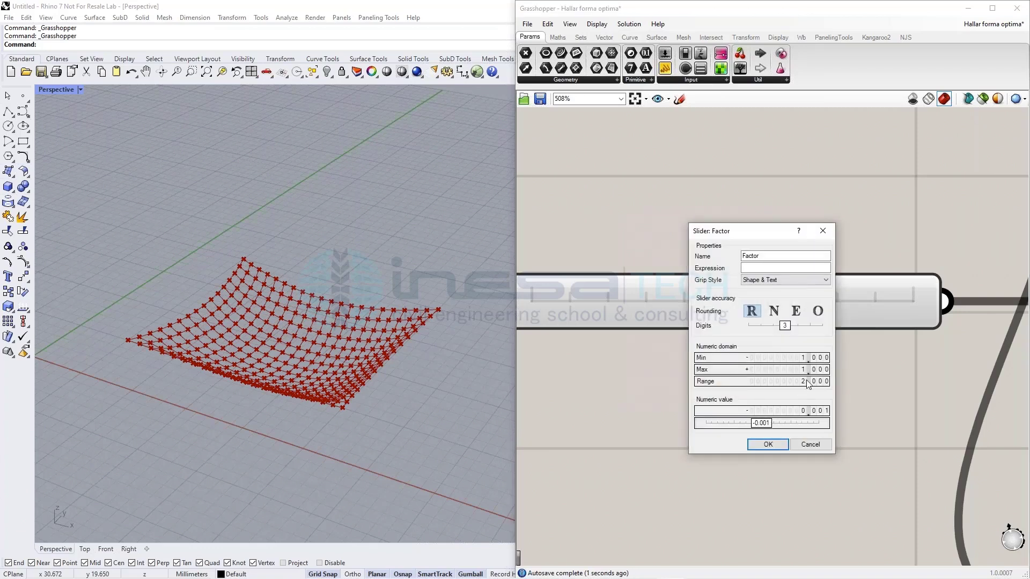
double_click(776, 423)
text(0.001)
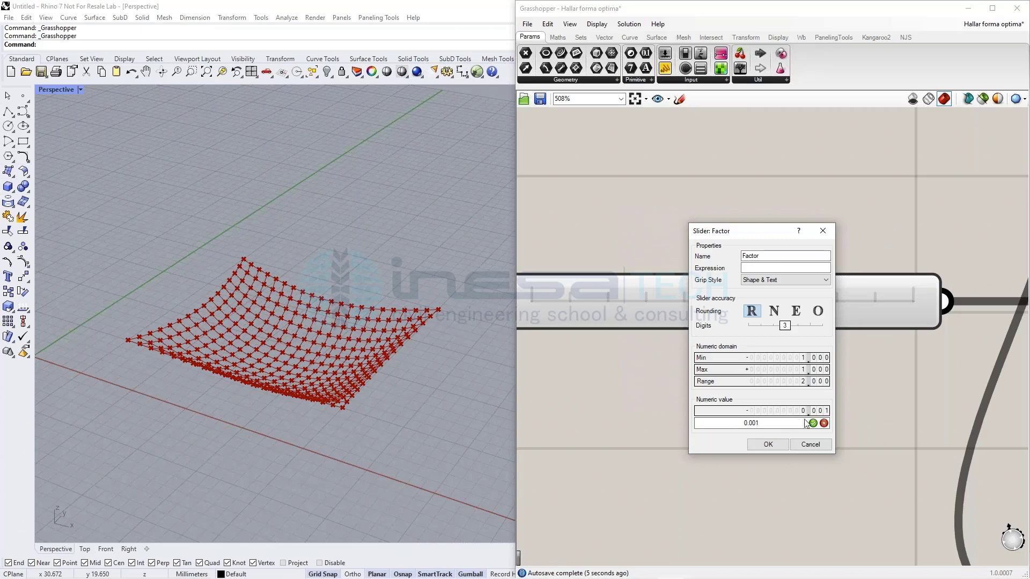
click(812, 423)
click(768, 444)
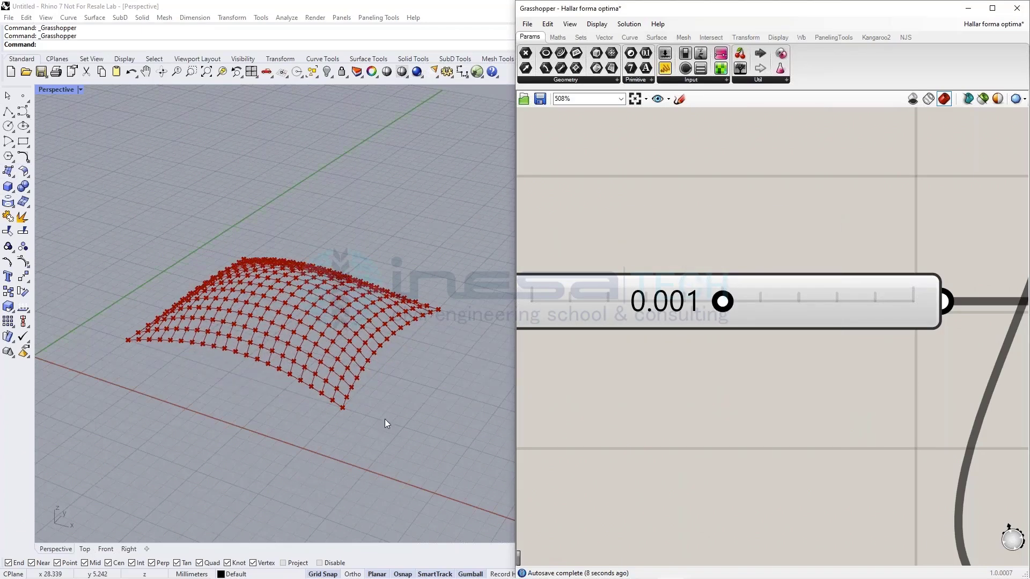
Examine the form-found mesh from the side and from above in Rhino, together with the goal components driving it.
right_drag(375, 413, 392, 399)
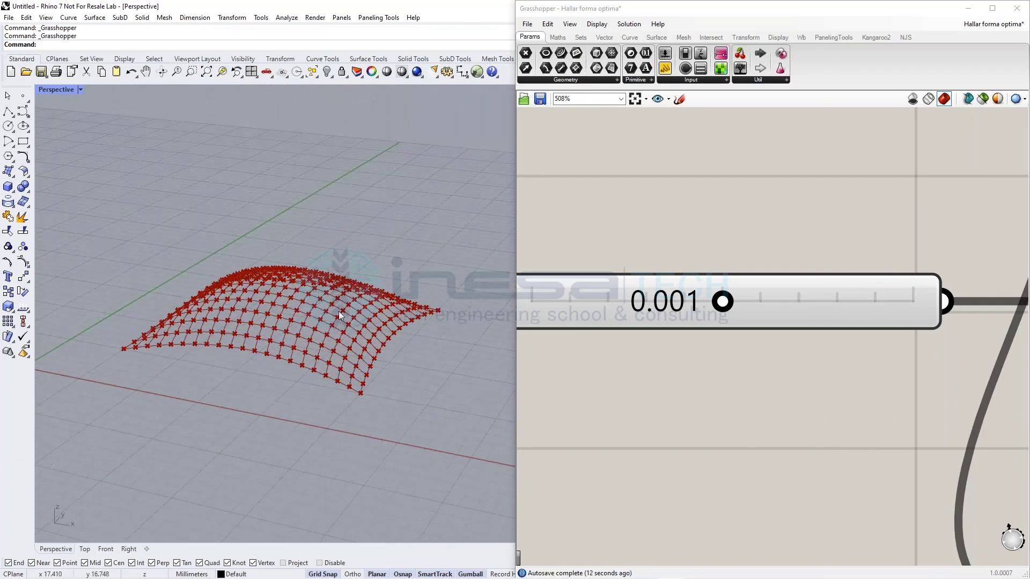
scroll(308, 227, up, 2)
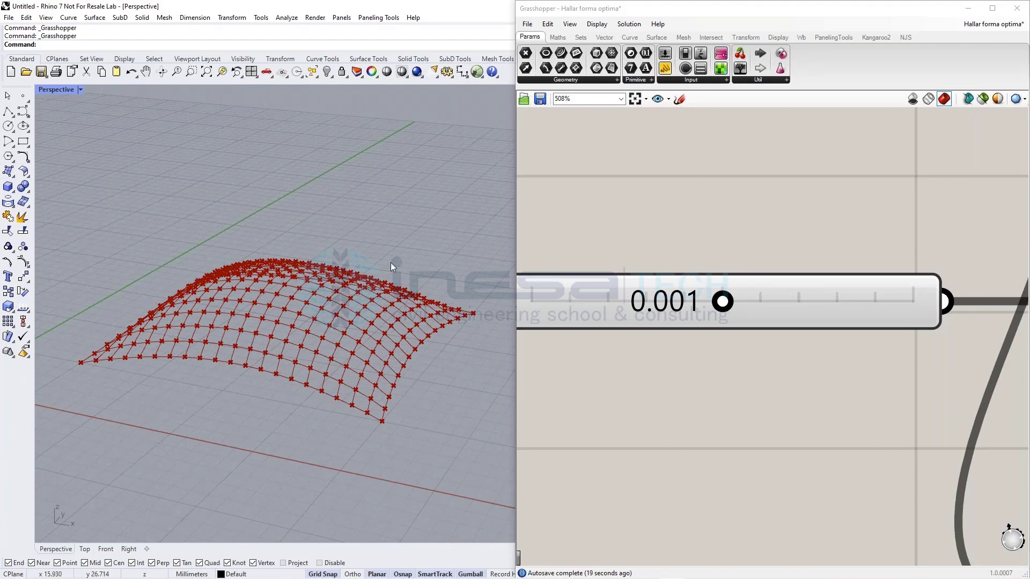
right_drag(317, 307, 331, 347)
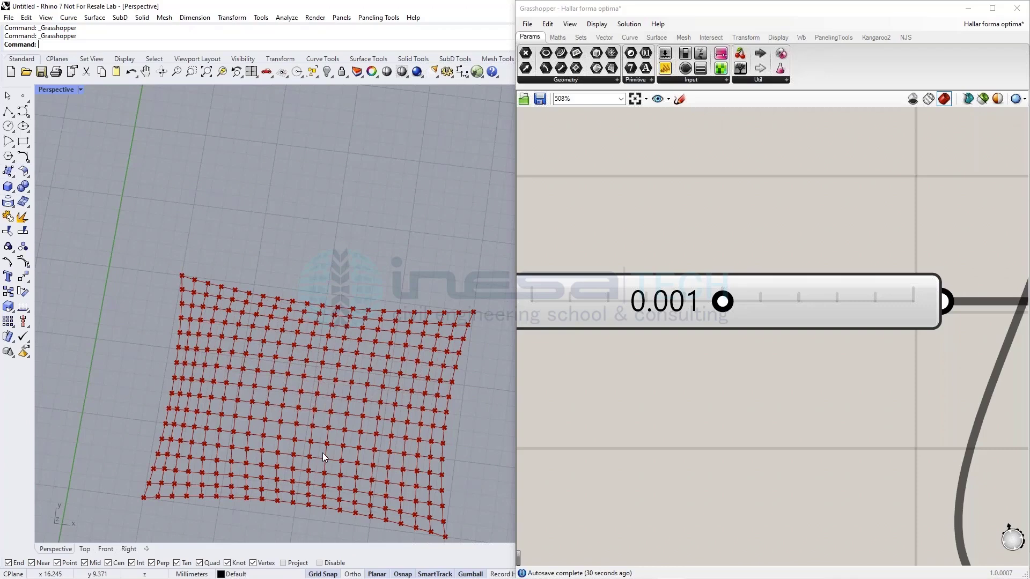
right_drag(323, 452, 317, 276)
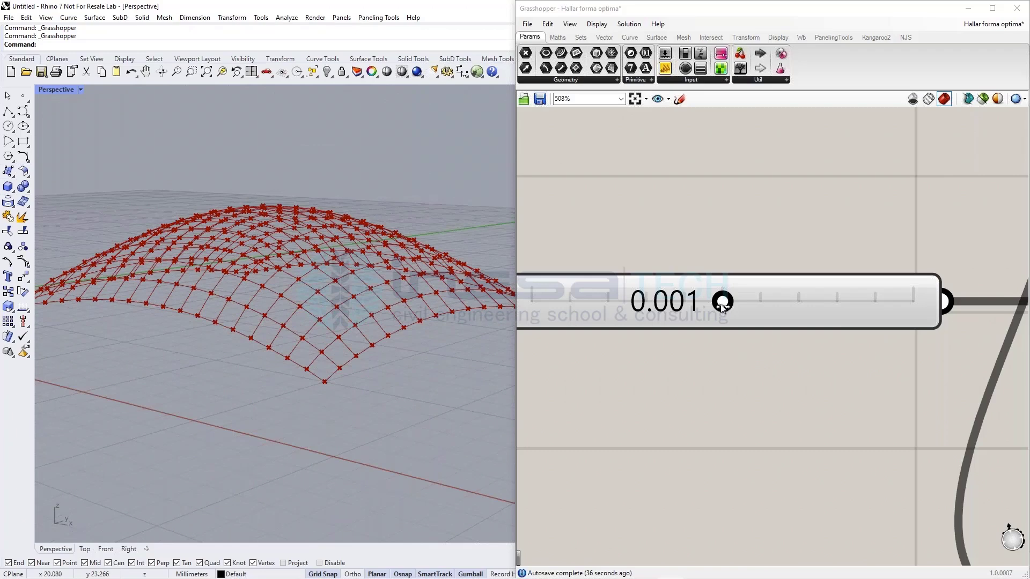
scroll(701, 221, down, 3)
scroll(701, 221, down, 5)
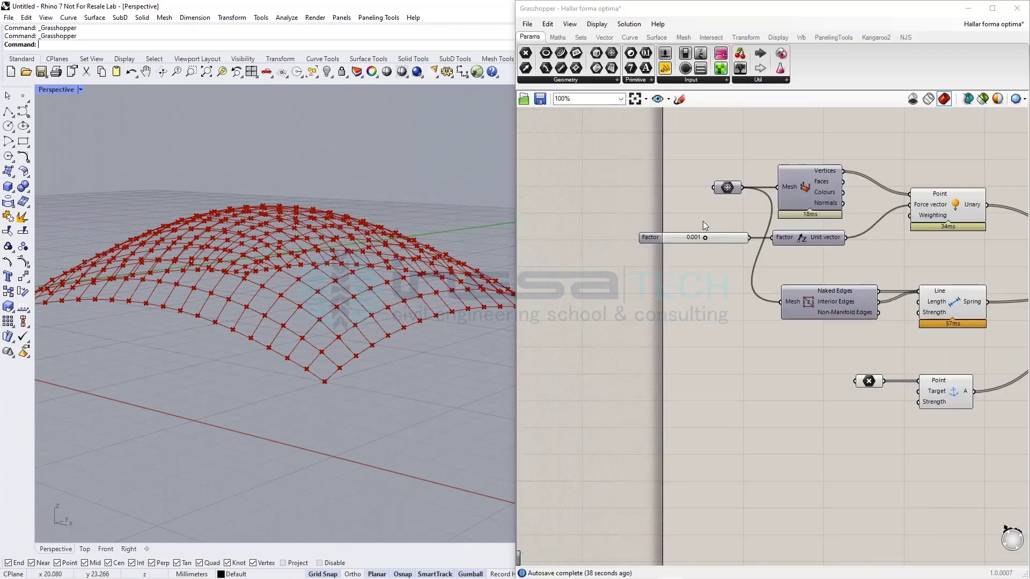
right_drag(725, 218, 681, 225)
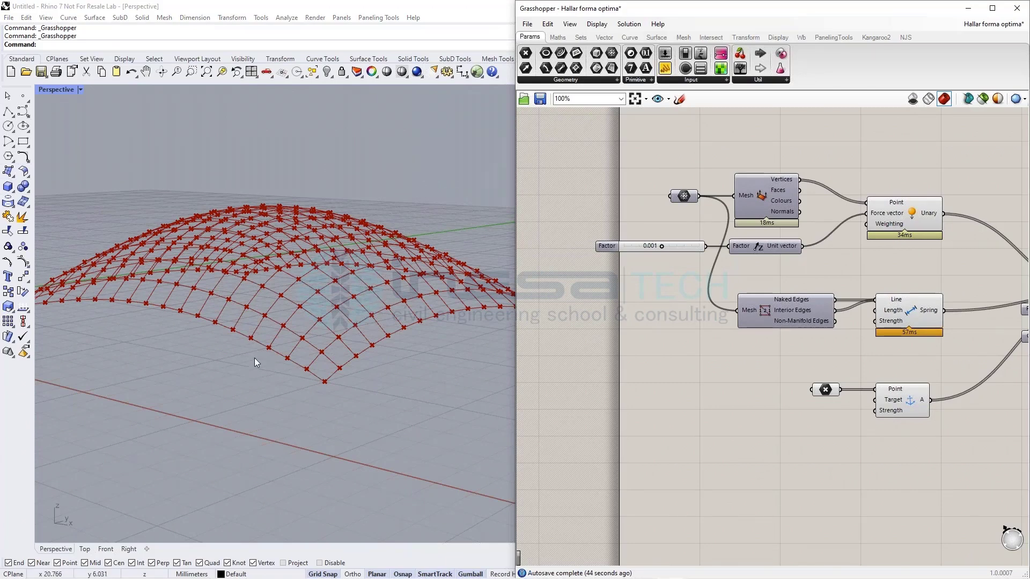
scroll(254, 358, down, 2)
scroll(254, 358, down, 1)
right_drag(241, 350, 266, 375)
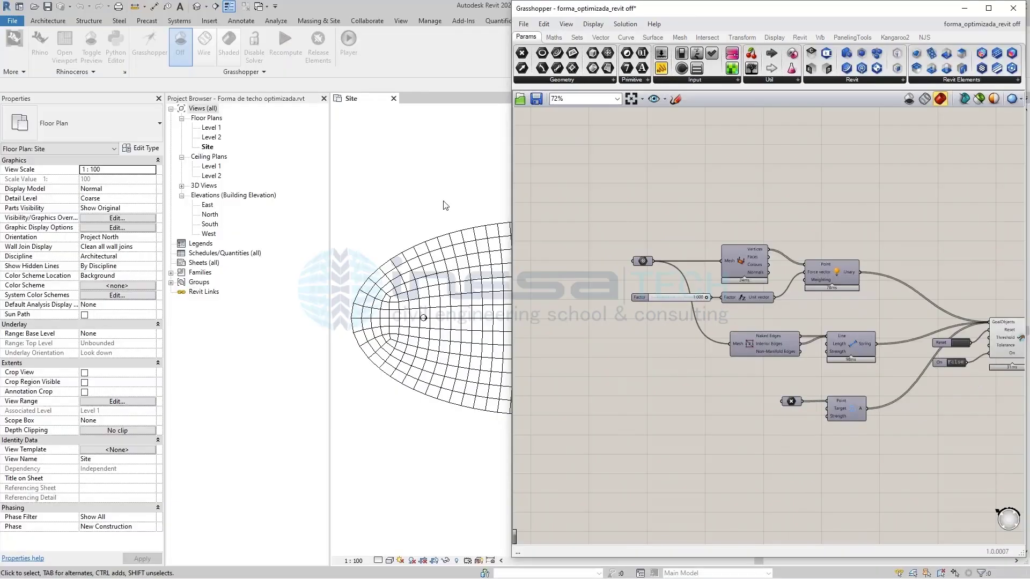
View the whole elliptical grid in the Site floor plan of the Revit project.
scroll(445, 205, down, 3)
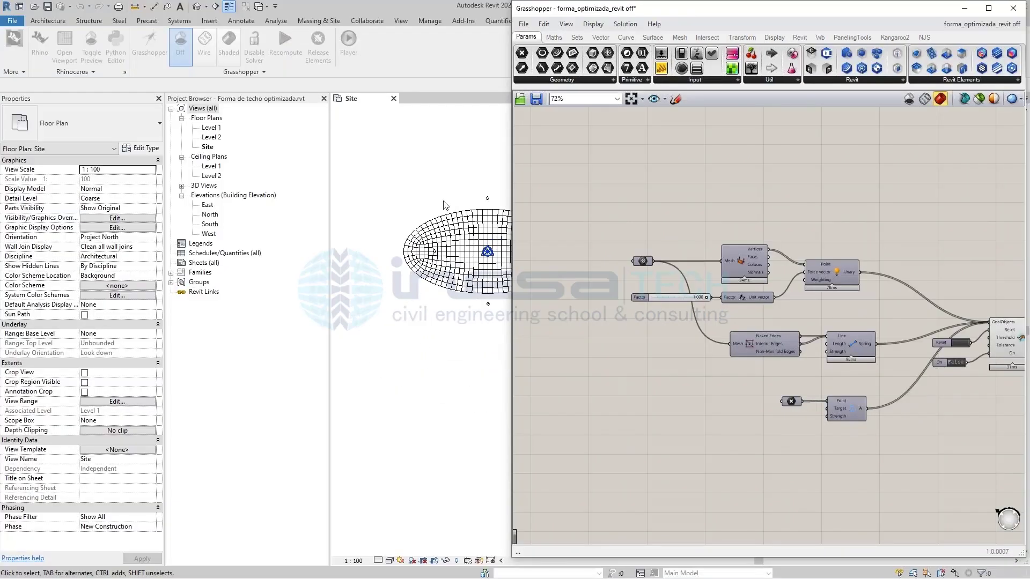
right_click(445, 183)
key(Escape)
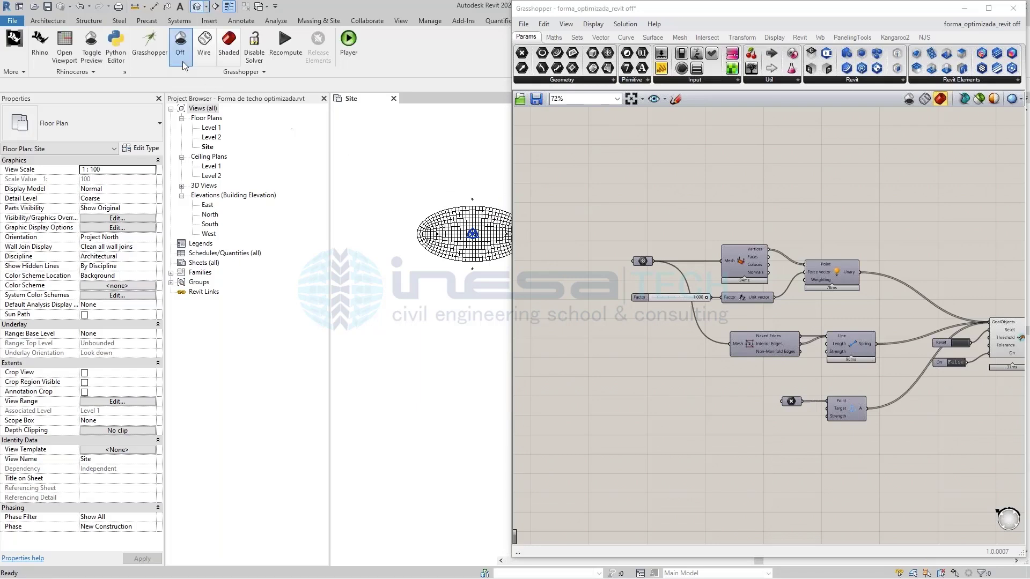
Open the default 3D view and select one round tube of the flat grid to inspect its framing properties.
click(199, 7)
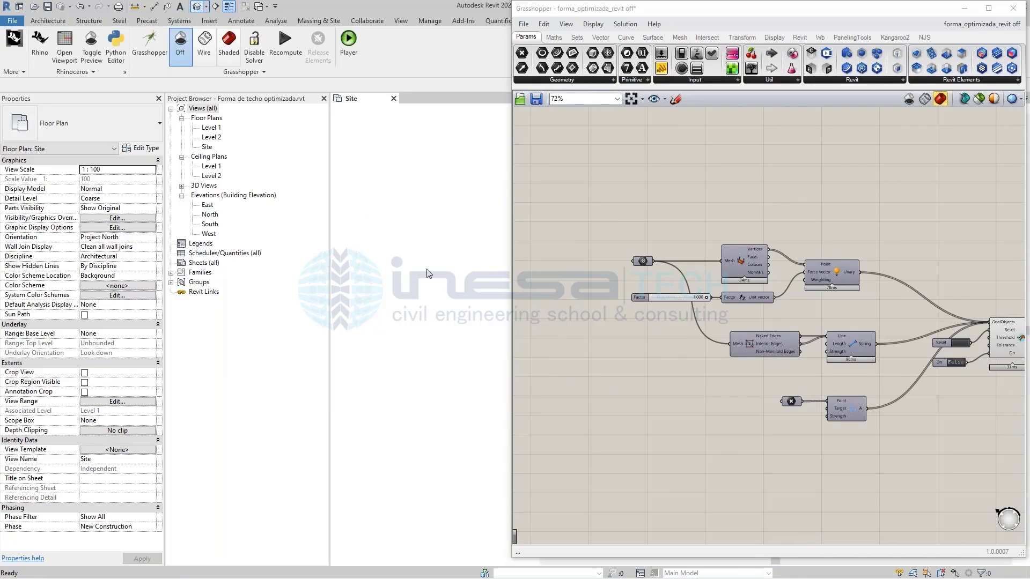
scroll(365, 251, down, 4)
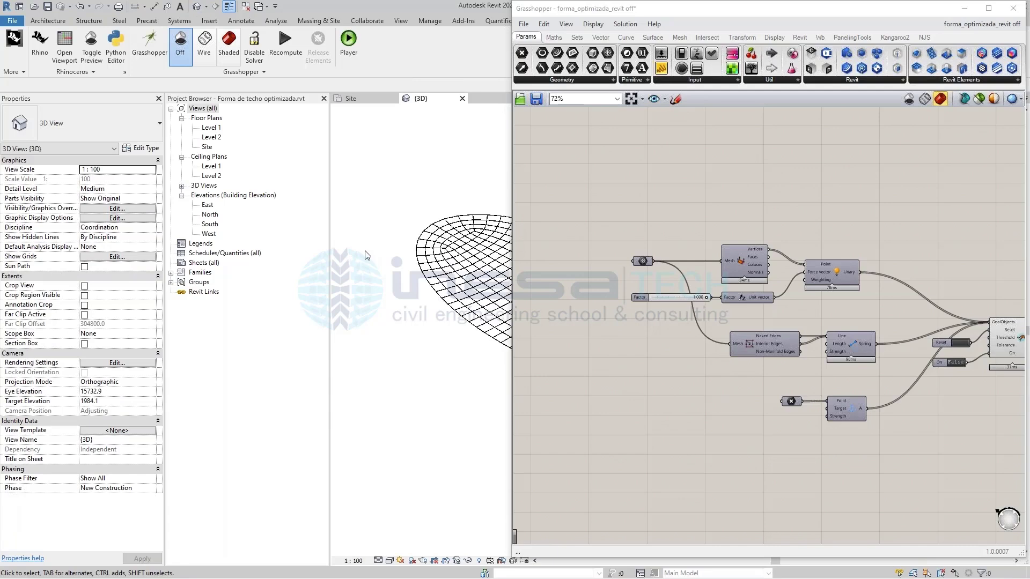
scroll(484, 283, up, 2)
shift+middle_drag(432, 338, 439, 310)
scroll(456, 314, up, 3)
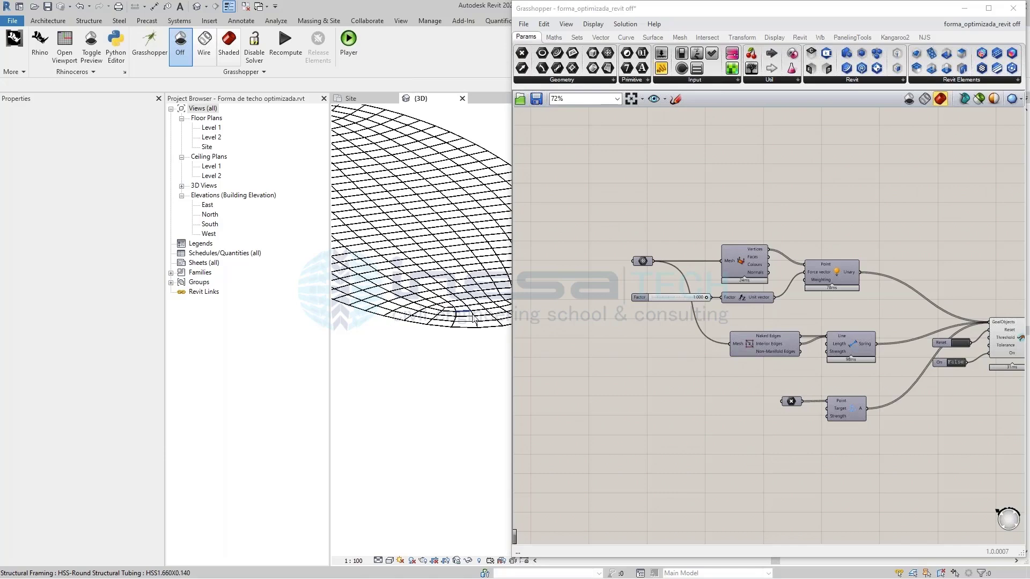
click(473, 319)
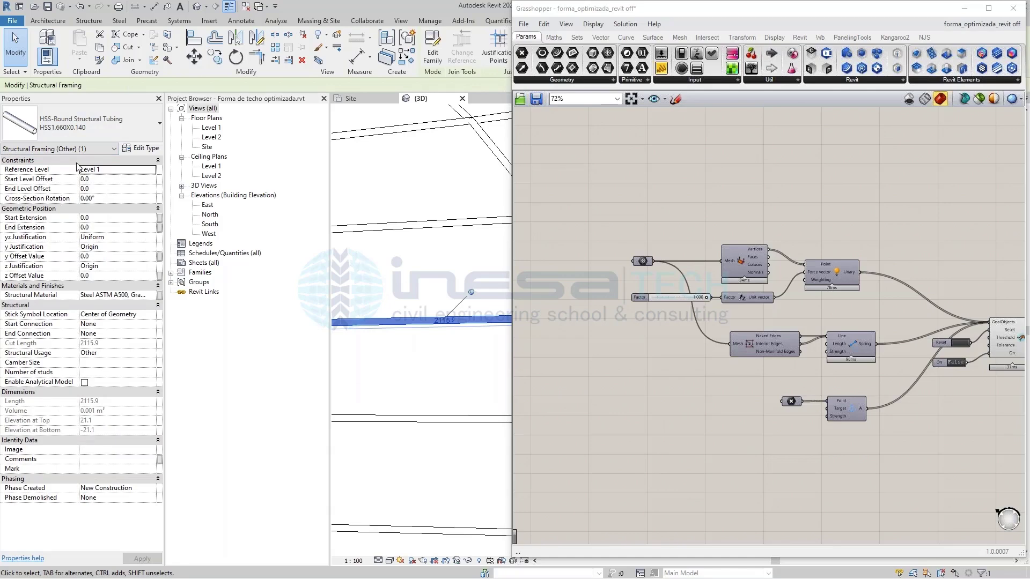
View the whole flat elliptical grid obliquely in 3D and clear the beam selection.
scroll(395, 250, down, 4)
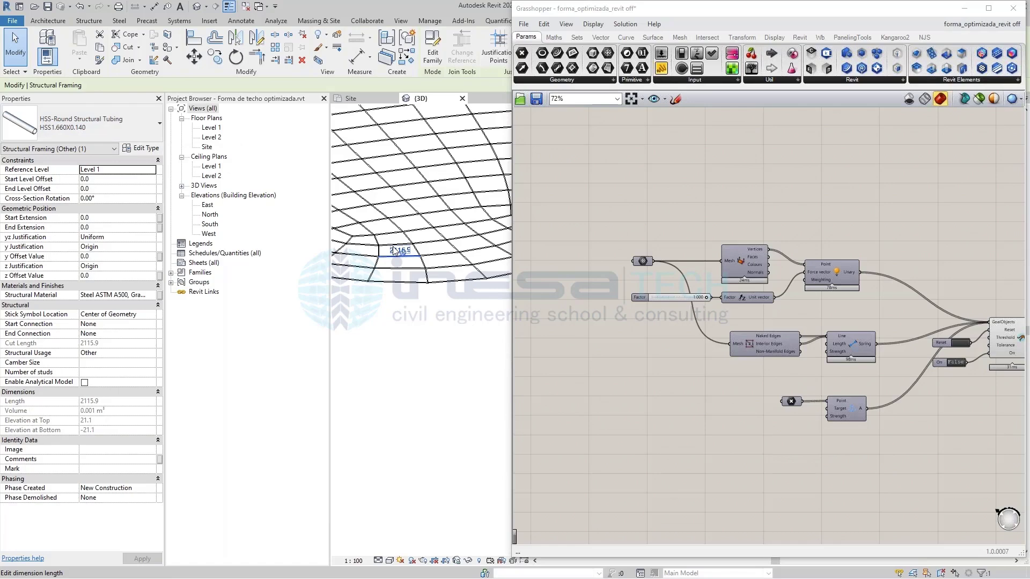
scroll(396, 251, down, 5)
shift+middle_drag(460, 301, 455, 366)
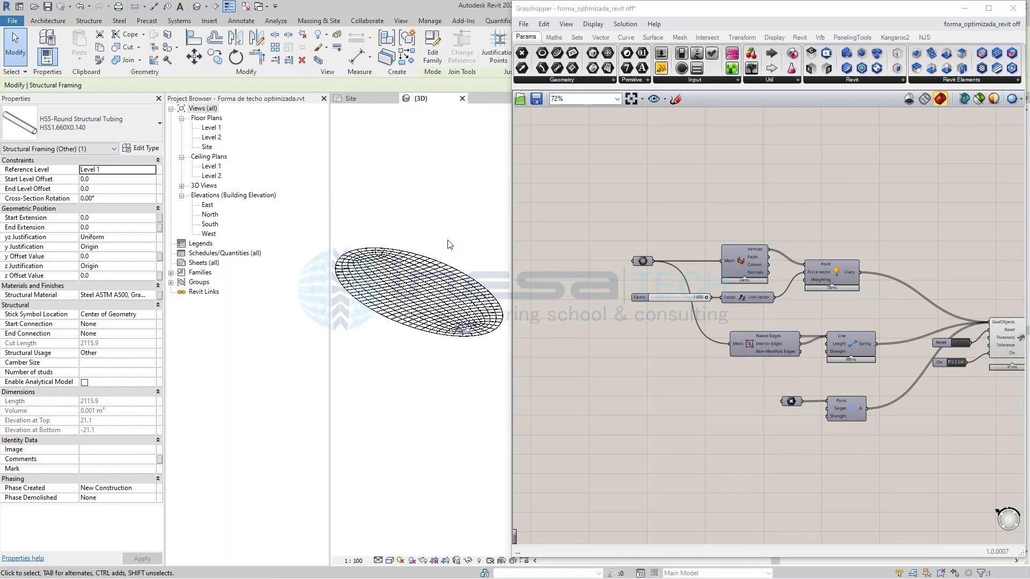
click(445, 199)
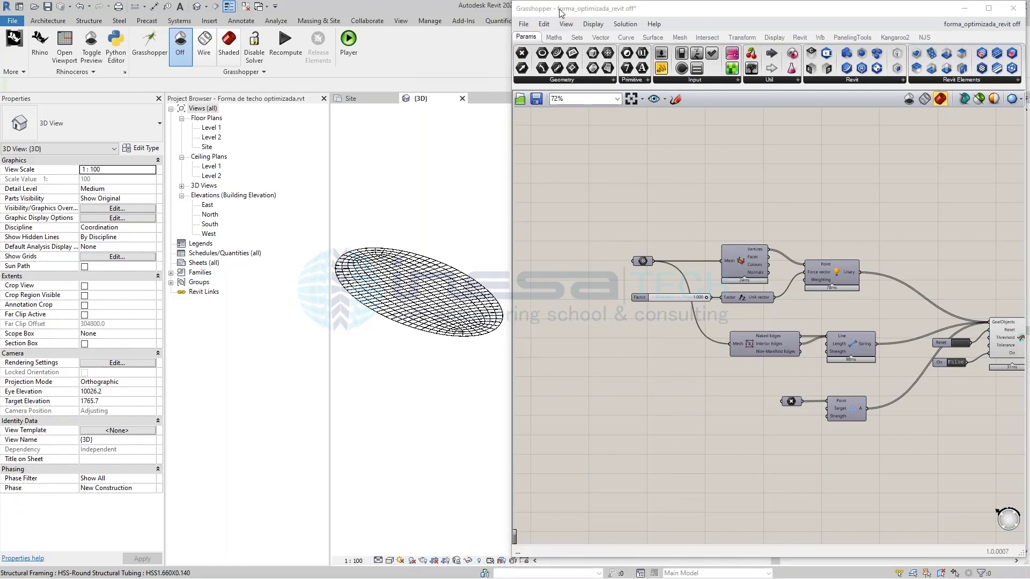
Display Revit's management and Dynamo tools and Grasshopper's Kangaroo2 components, moving the Grasshopper window aside as needed.
drag(559, 12, 518, 47)
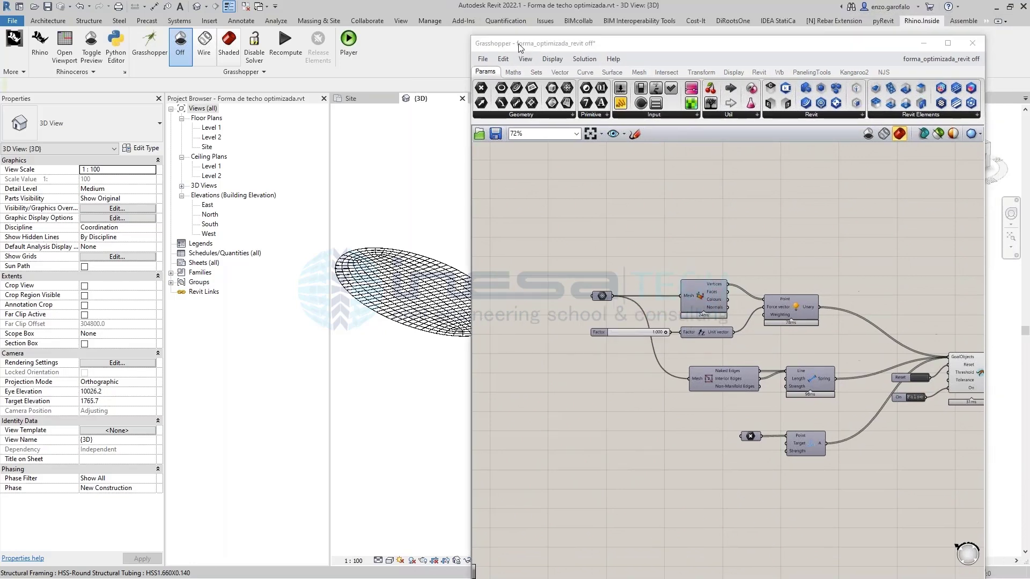
mouse_move(847, 72)
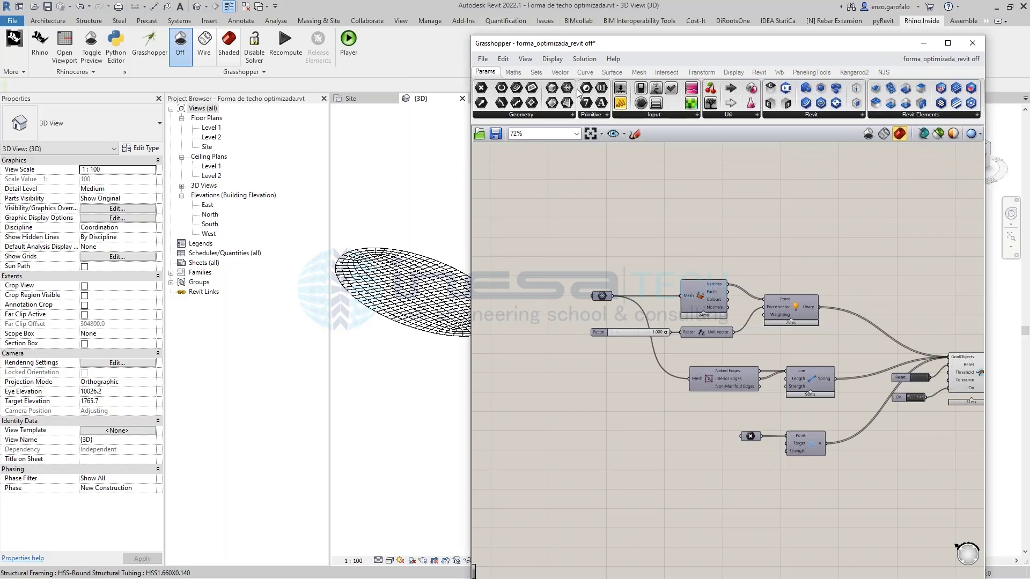
drag(664, 47, 692, 15)
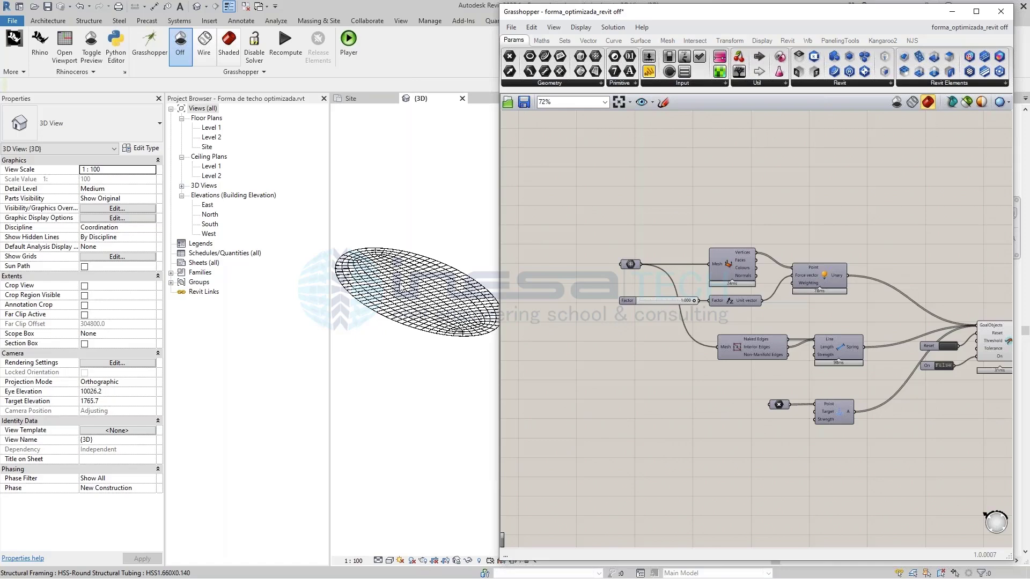
click(429, 24)
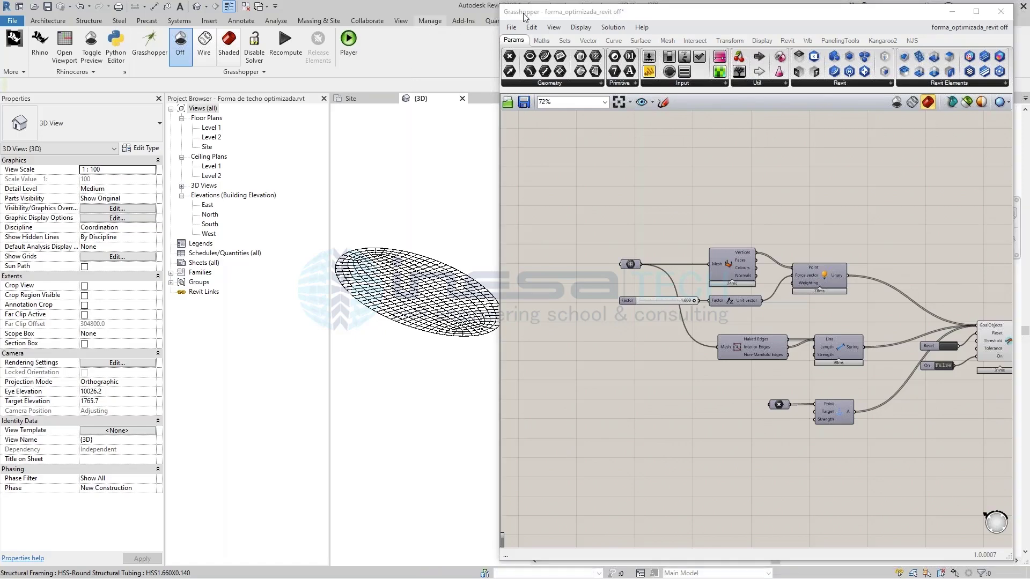
drag(524, 16, 443, 160)
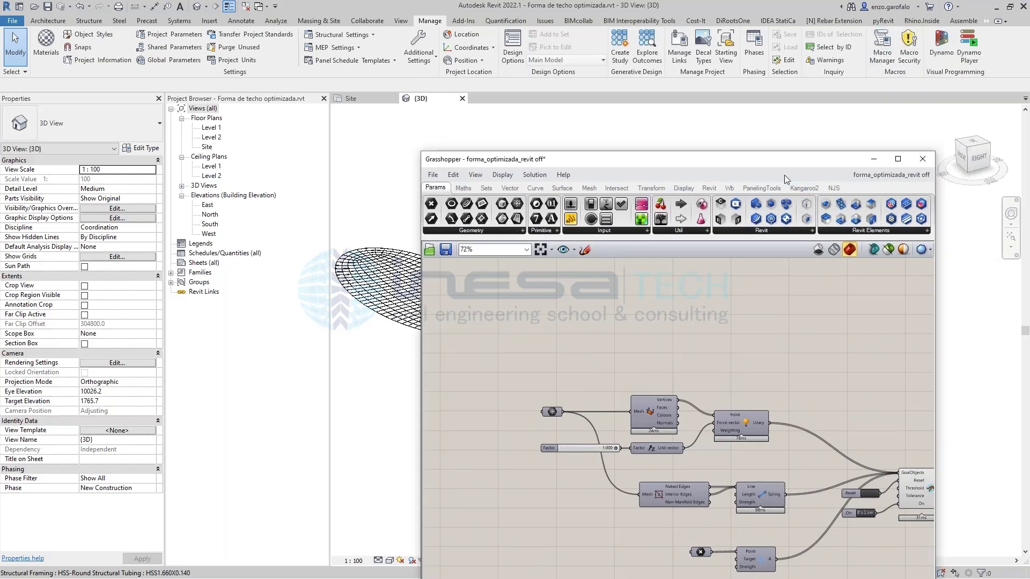
click(805, 191)
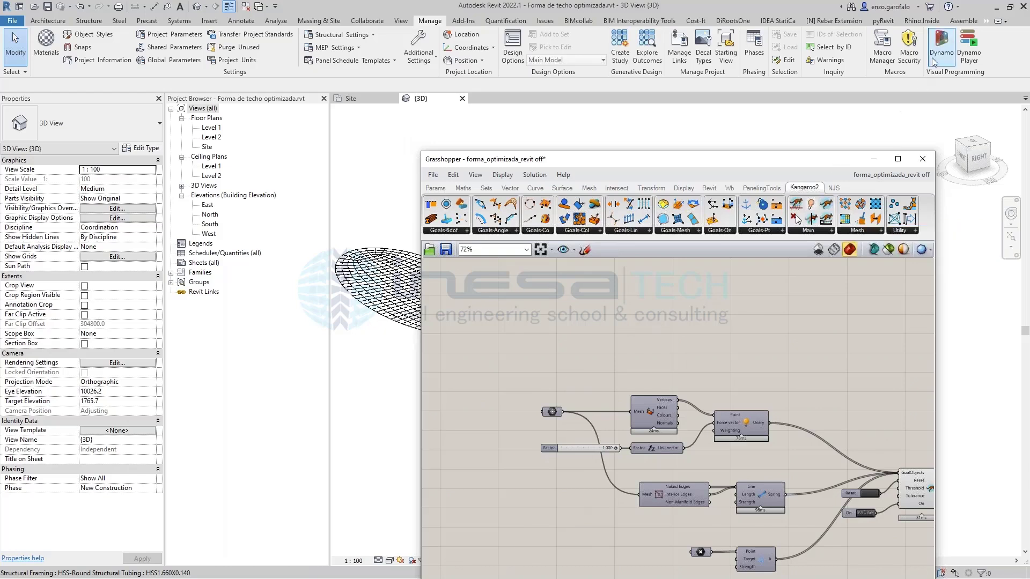
drag(819, 162, 859, 76)
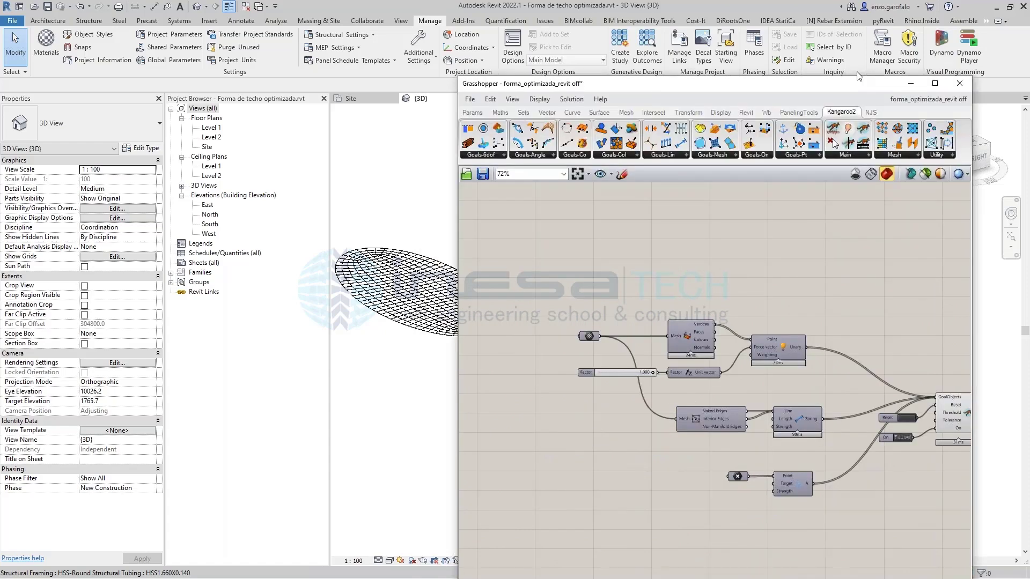
drag(859, 75, 841, 11)
Examine the Grasshopper definition from the mesh input and goal components through the tree cleanup to the Beam component.
scroll(684, 246, up, 5)
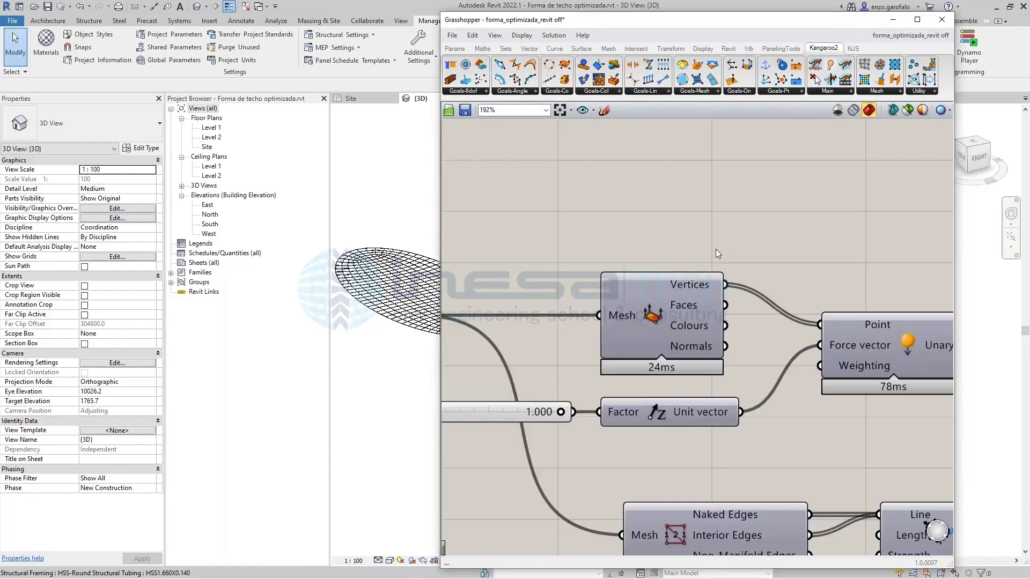
scroll(676, 201, down, 3)
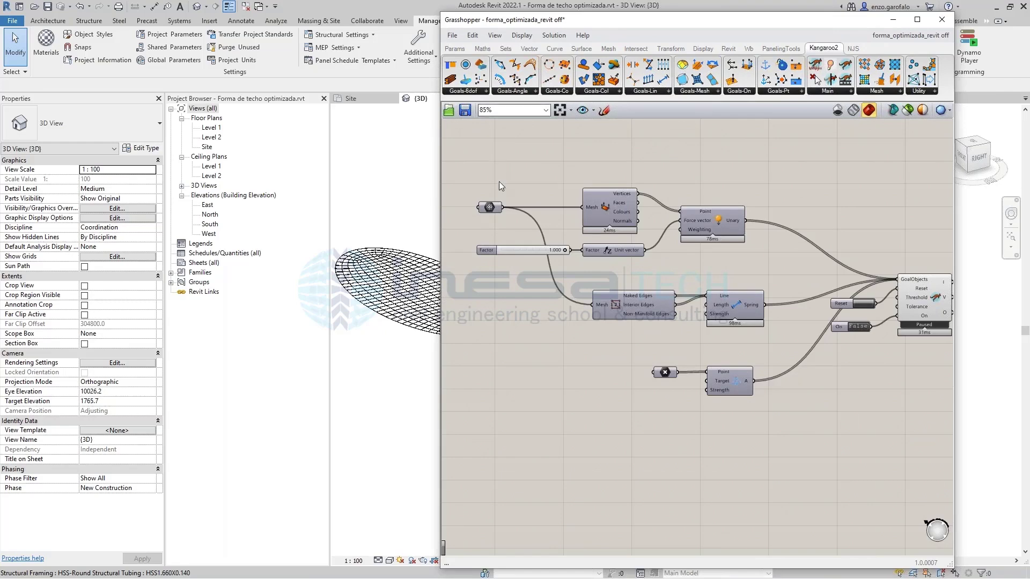
scroll(597, 238, up, 2)
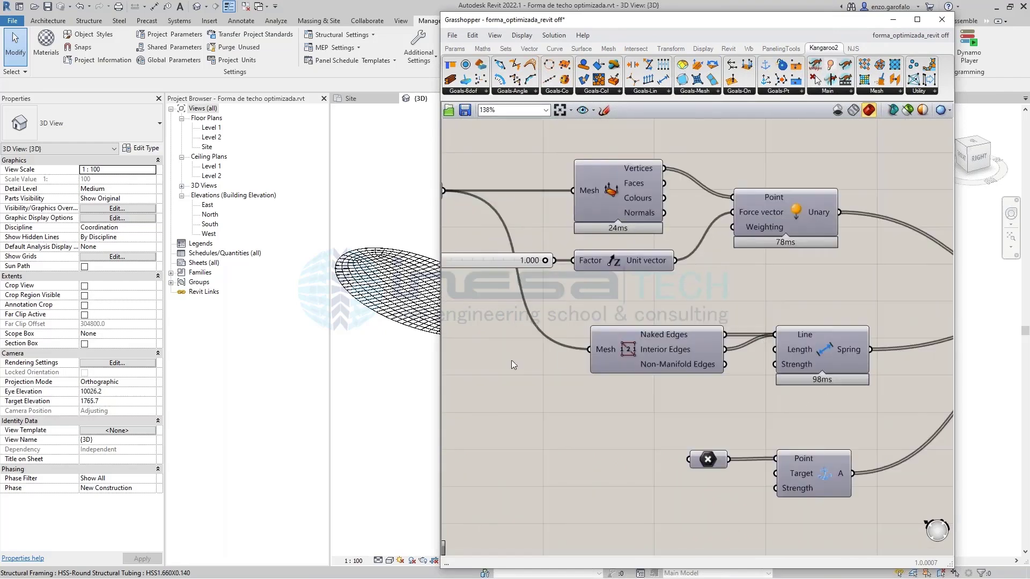
scroll(684, 327, down, 3)
right_drag(758, 316, 510, 273)
right_drag(815, 333, 616, 337)
scroll(616, 336, up, 5)
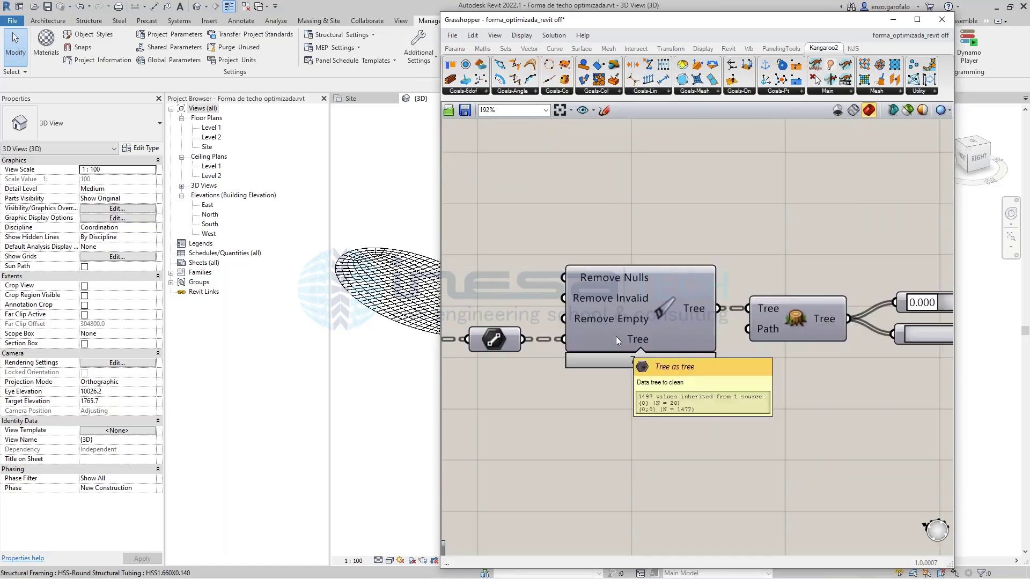
scroll(719, 355, down, 3)
right_drag(817, 350, 439, 350)
scroll(762, 352, up, 5)
drag(764, 346, 699, 344)
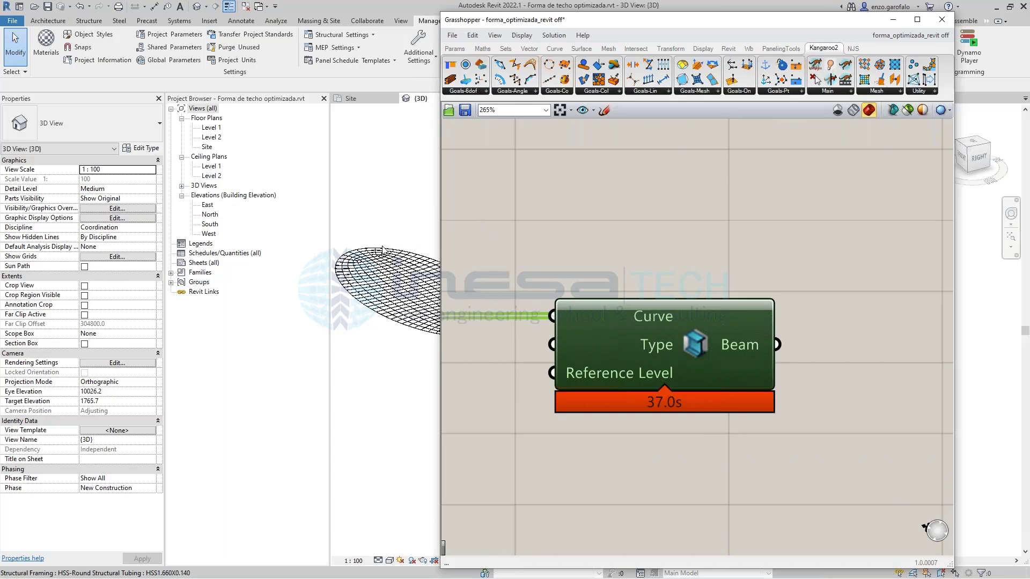
Open a Rhino viewport beside Grasshopper and turn on the preview of the Point parameter feeding the Anchor goal.
drag(685, 21, 714, 15)
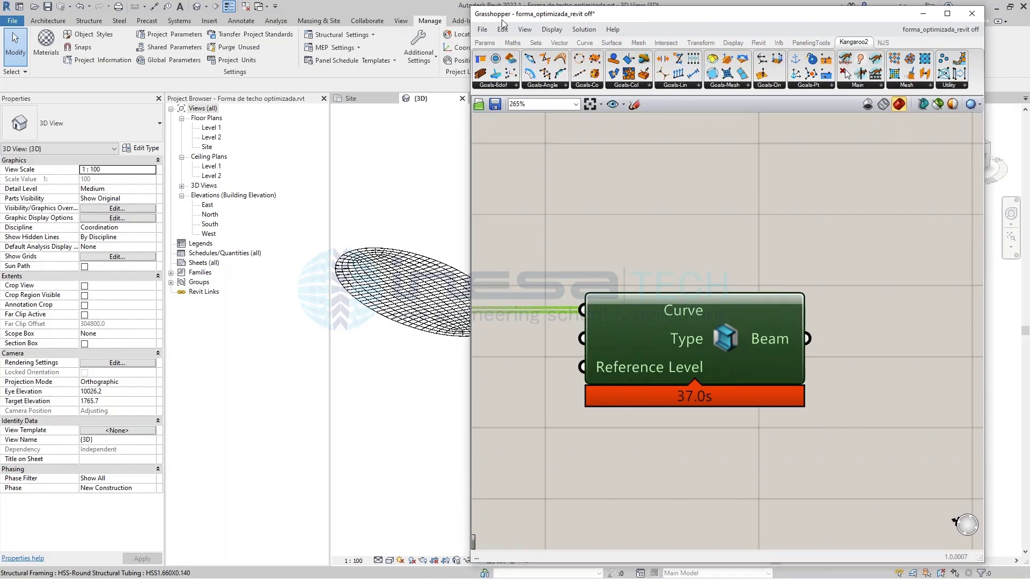
drag(503, 20, 494, 30)
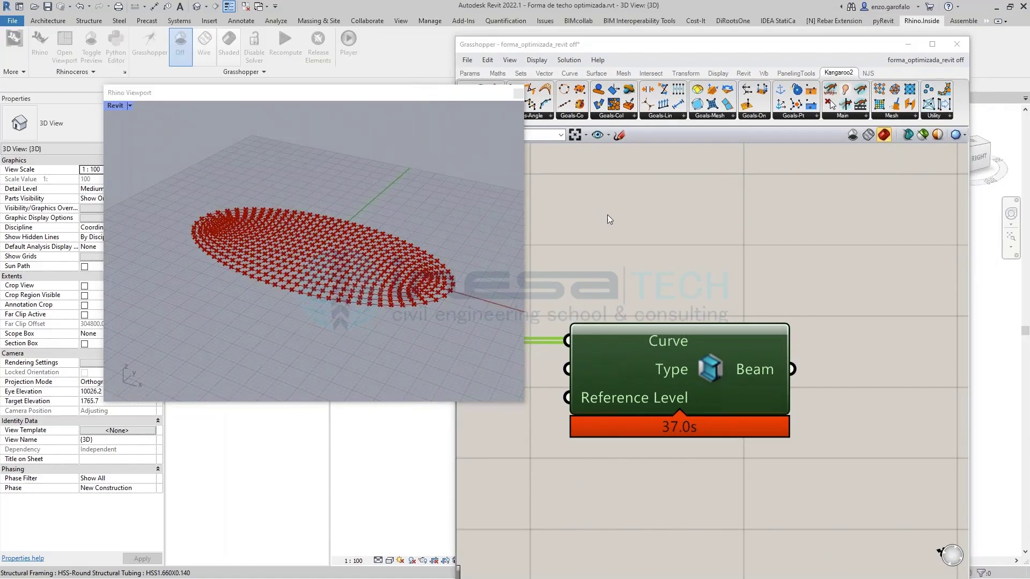
scroll(600, 217, down, 2)
scroll(593, 229, down, 3)
scroll(594, 229, down, 2)
right_drag(563, 324, 729, 284)
right_drag(597, 282, 813, 271)
scroll(657, 255, up, 8)
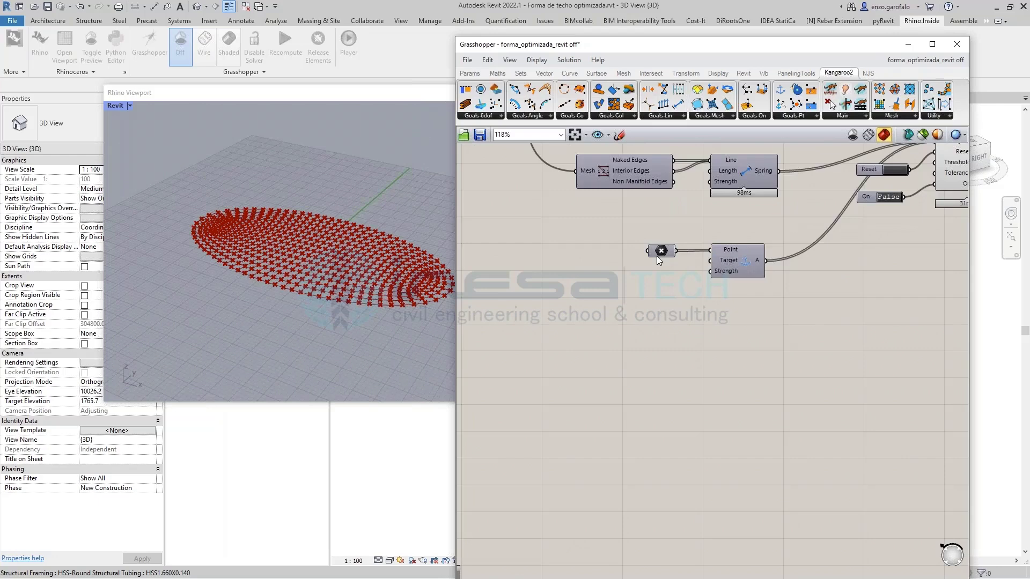
click(661, 251)
right_click(662, 251)
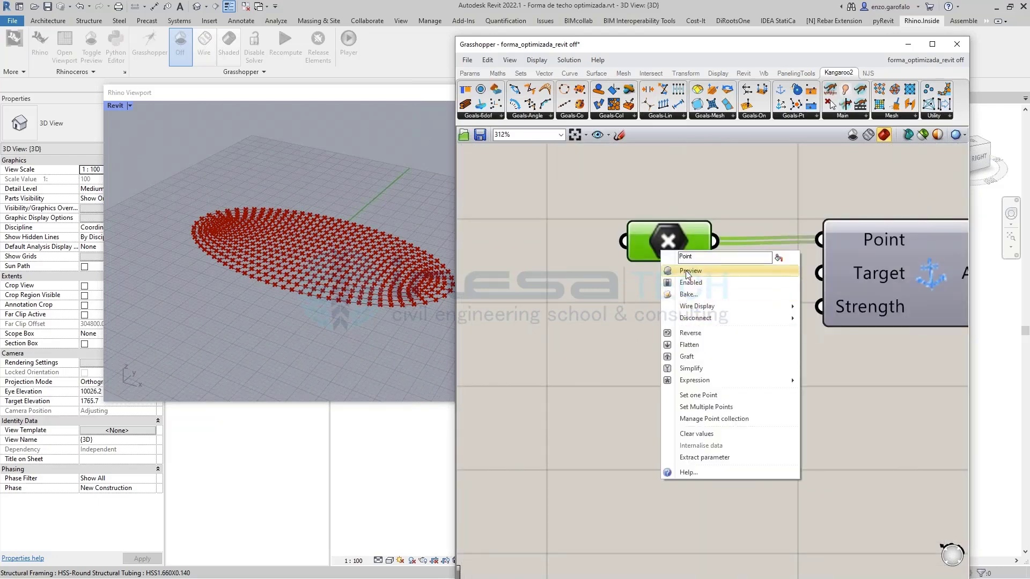
click(686, 270)
Examine the anchor points along the grid's perimeter from several angles in the Rhino viewport.
scroll(305, 233, up, 4)
scroll(183, 208, down, 3)
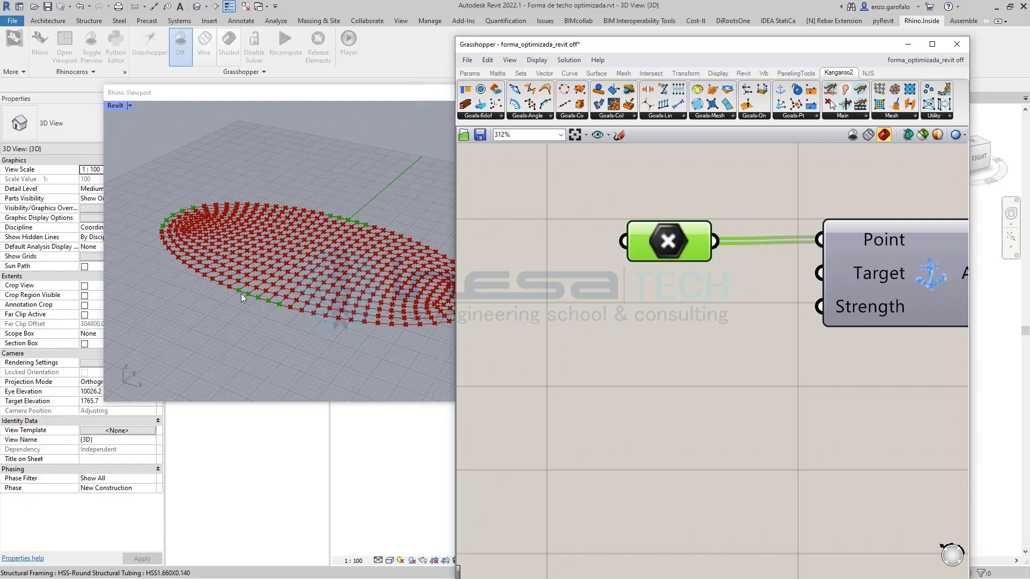
click(357, 265)
right_drag(356, 265, 289, 228)
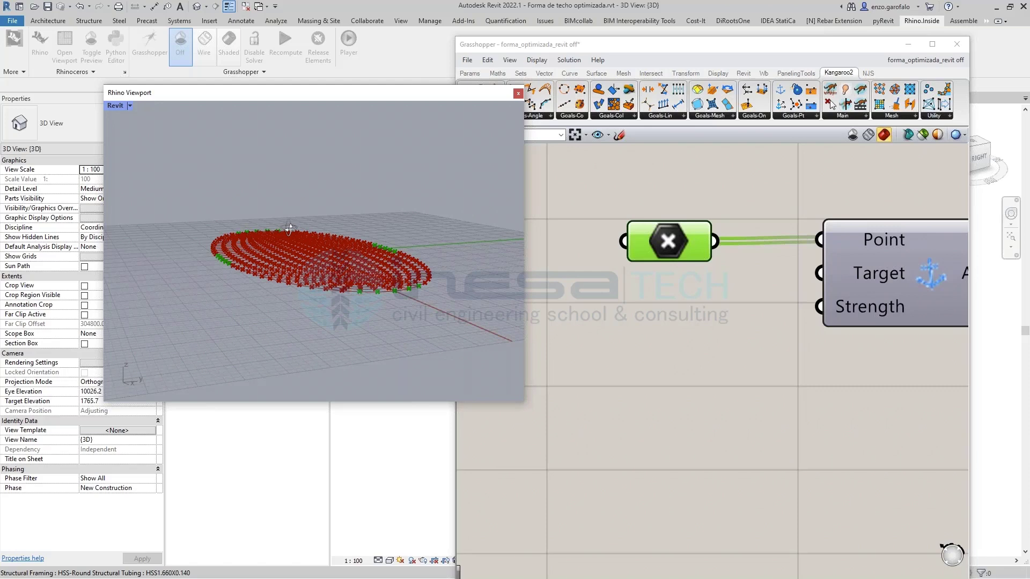
right_drag(290, 228, 407, 204)
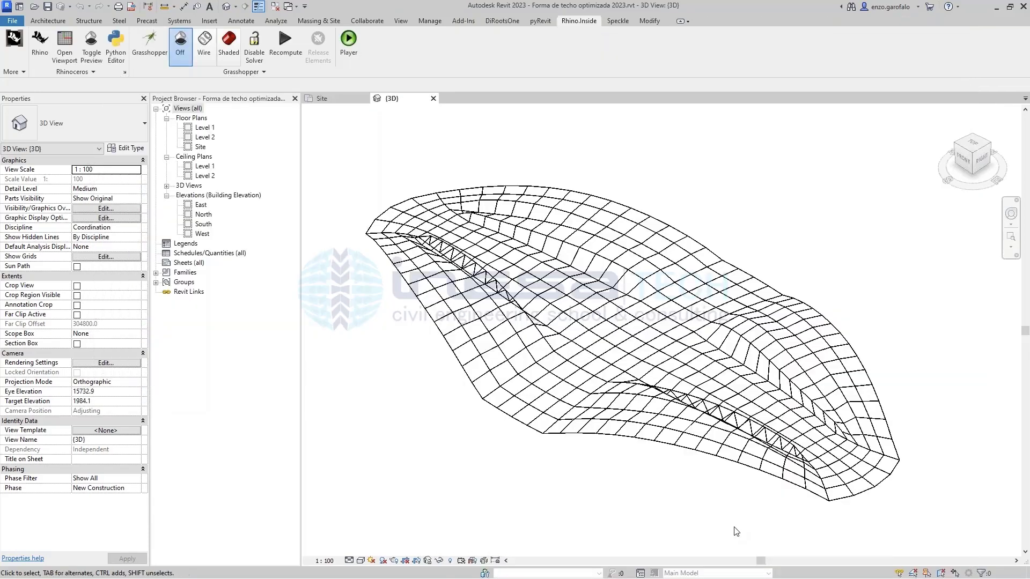
Select four consecutive edge tubes at the far end of the form-found roof in the Revit 2023 project.
shift+middle_drag(736, 531, 379, 232)
scroll(380, 232, up, 2)
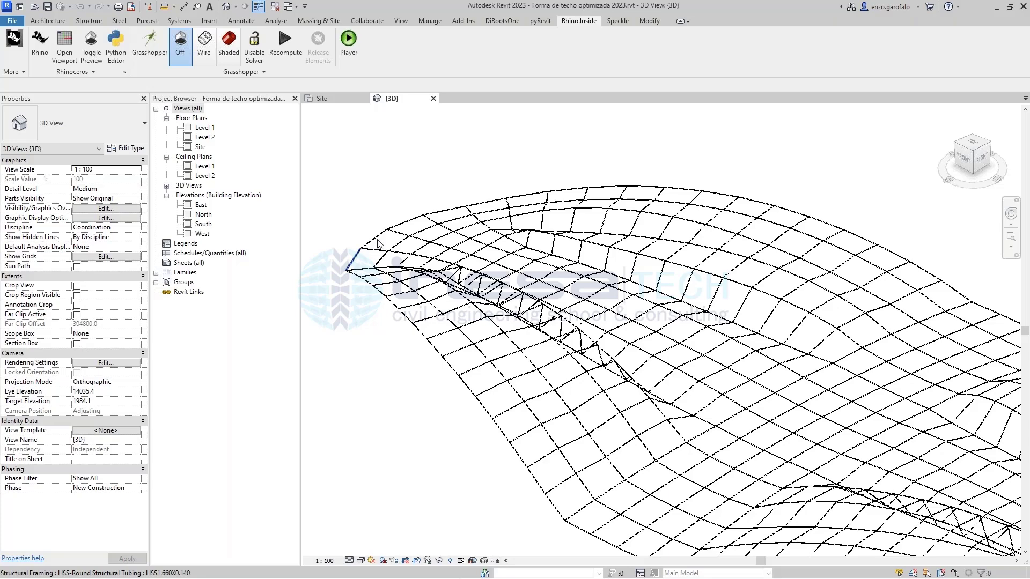
click(355, 257)
ctrl+click(377, 238)
ctrl+click(407, 222)
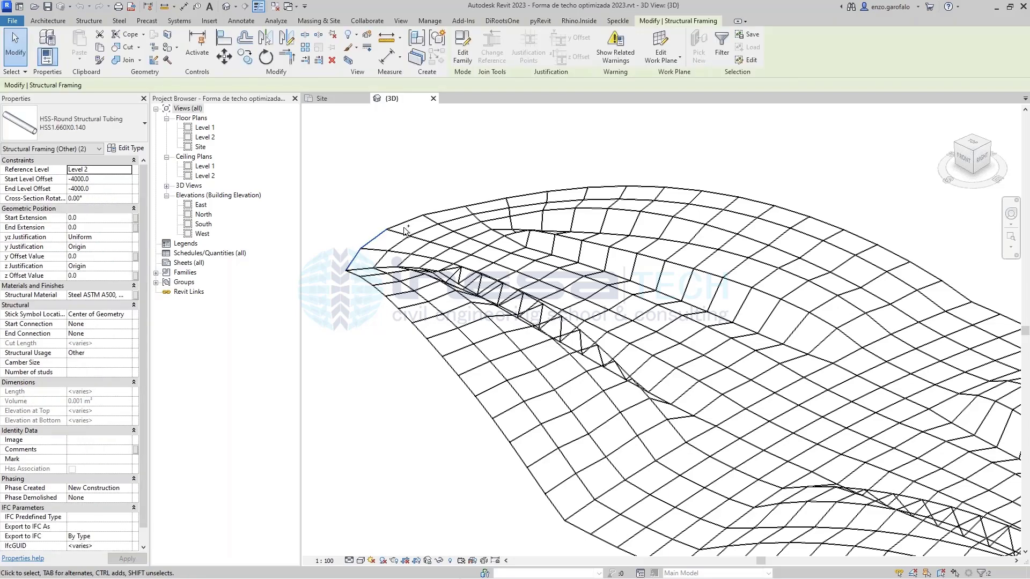
ctrl+click(451, 213)
Set the roof's 3D view to a corner viewpoint and switch it to perspective projection.
scroll(558, 332, down, 5)
shift+middle_drag(569, 333, 543, 350)
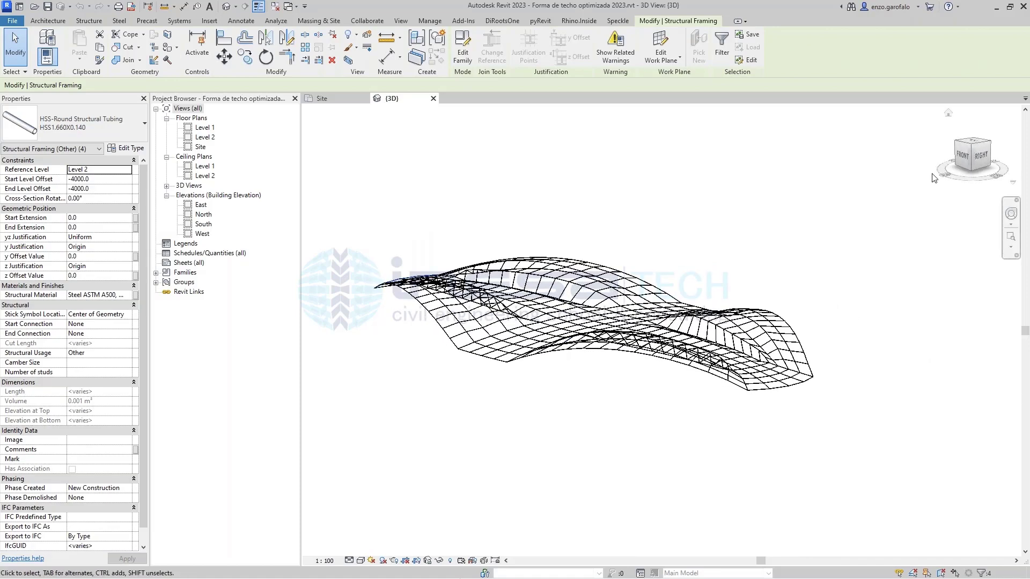
click(978, 155)
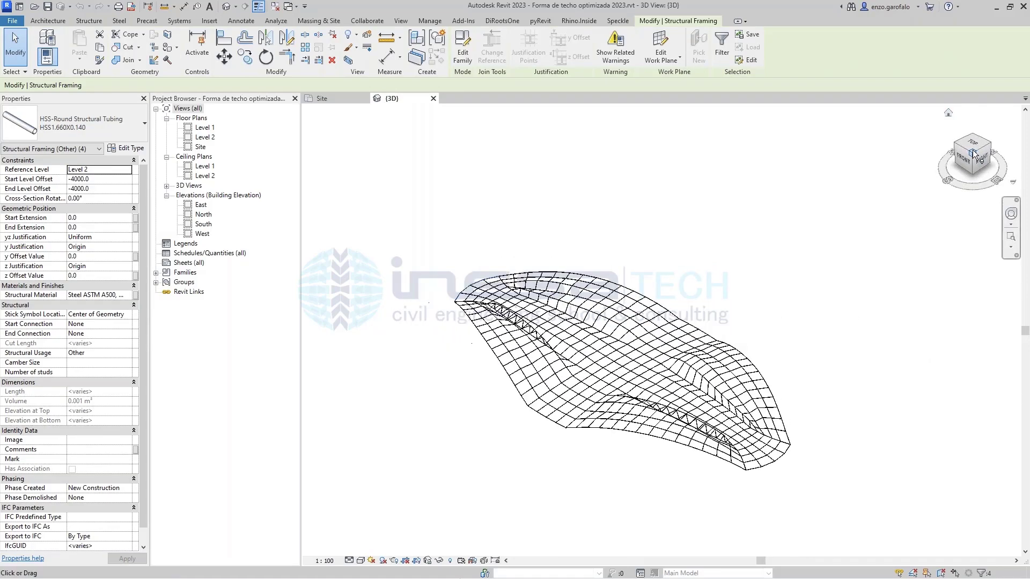
right_click(966, 153)
click(948, 204)
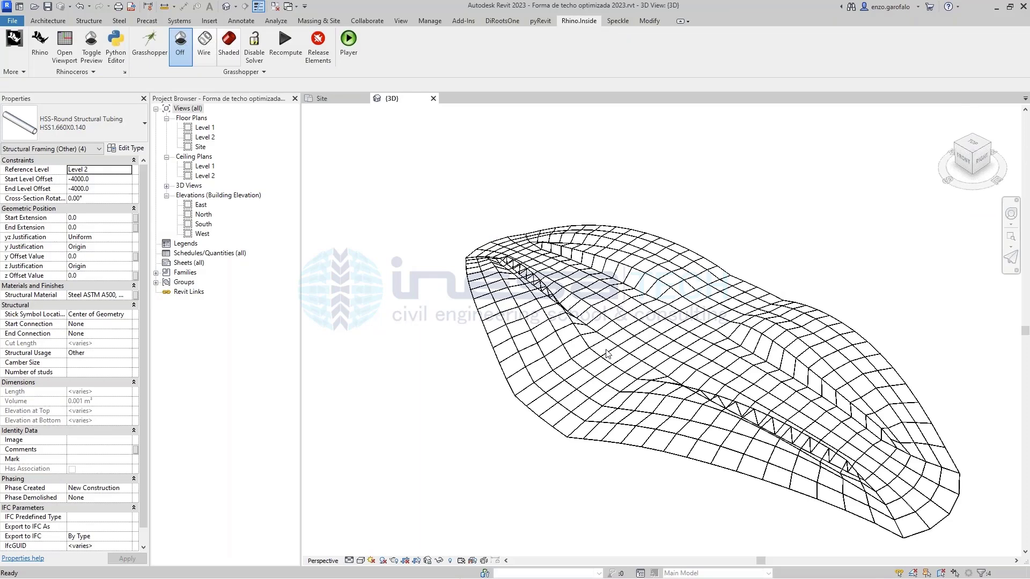
Examine the vaulted roof in perspective from the side and close to its framing, selecting individual tubes to inspect.
click(800, 444)
click(754, 423)
middle_drag(754, 423, 634, 133)
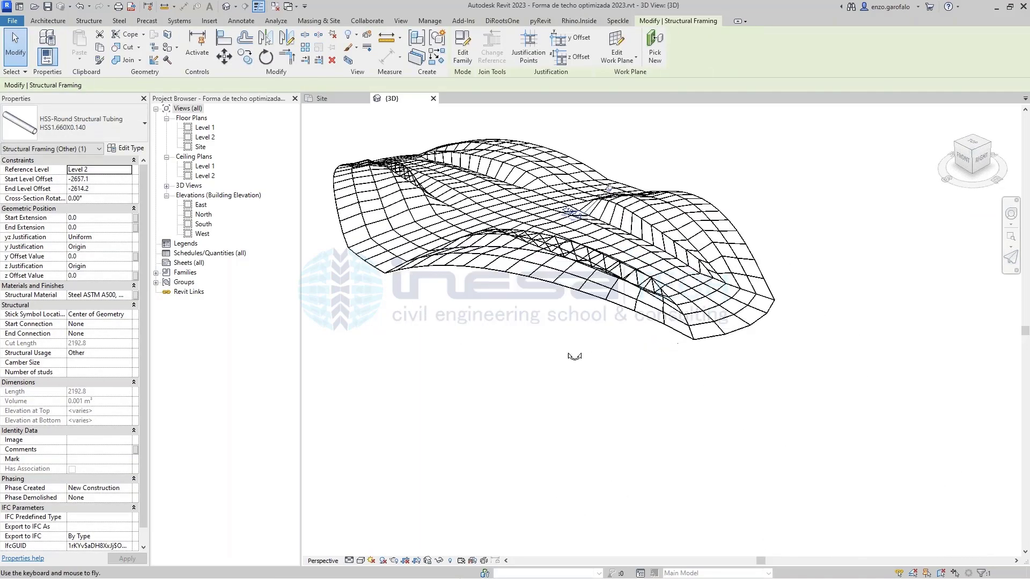
shift+middle_drag(575, 356, 586, 234)
scroll(586, 235, up, 3)
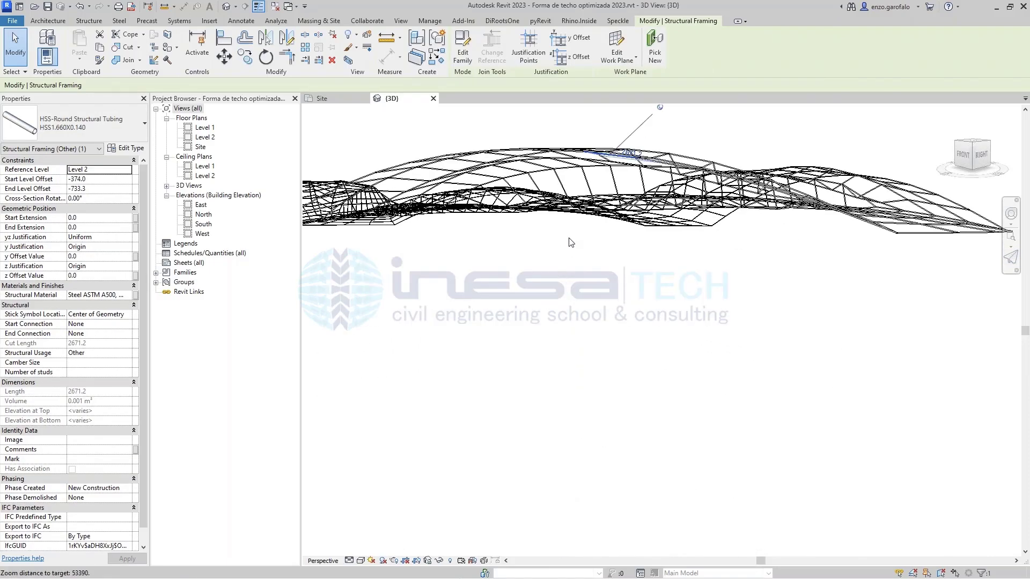
scroll(569, 238, up, 2)
shift+middle_drag(566, 229, 346, 257)
shift+middle_drag(419, 209, 395, 171)
click(417, 157)
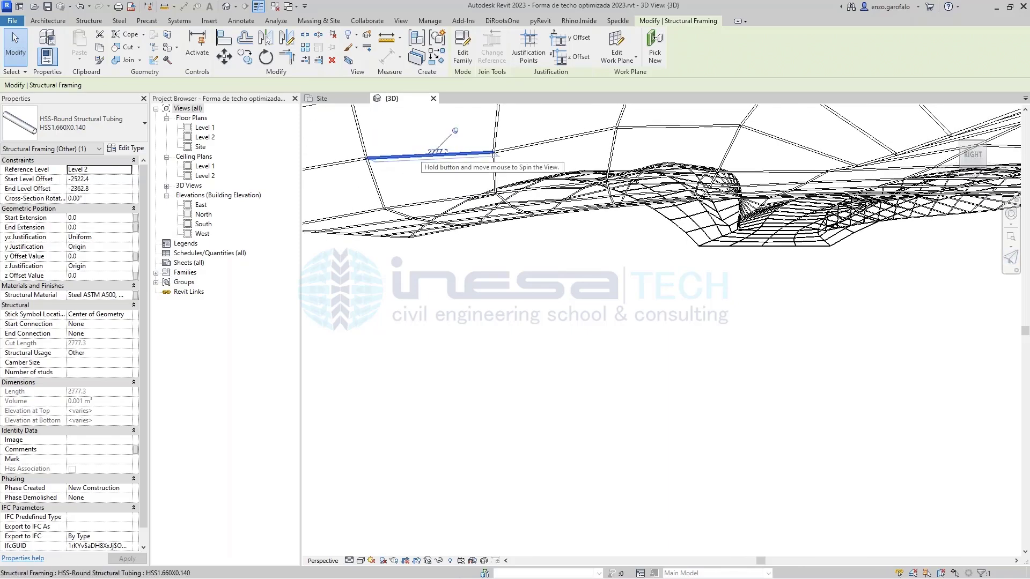
drag(416, 157, 219, 259)
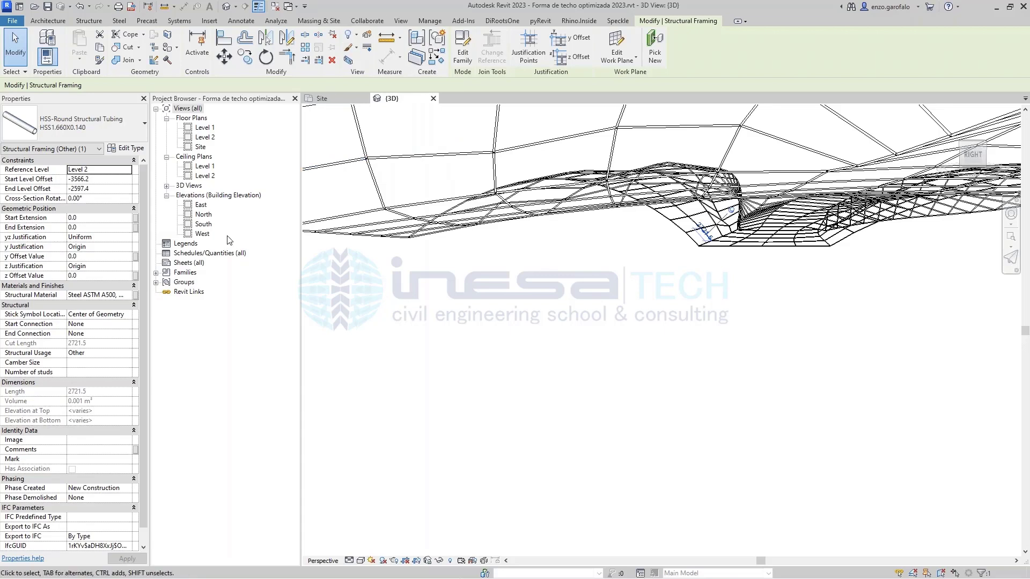
Create a new schedule of building components for the Structural Framing category.
click(440, 21)
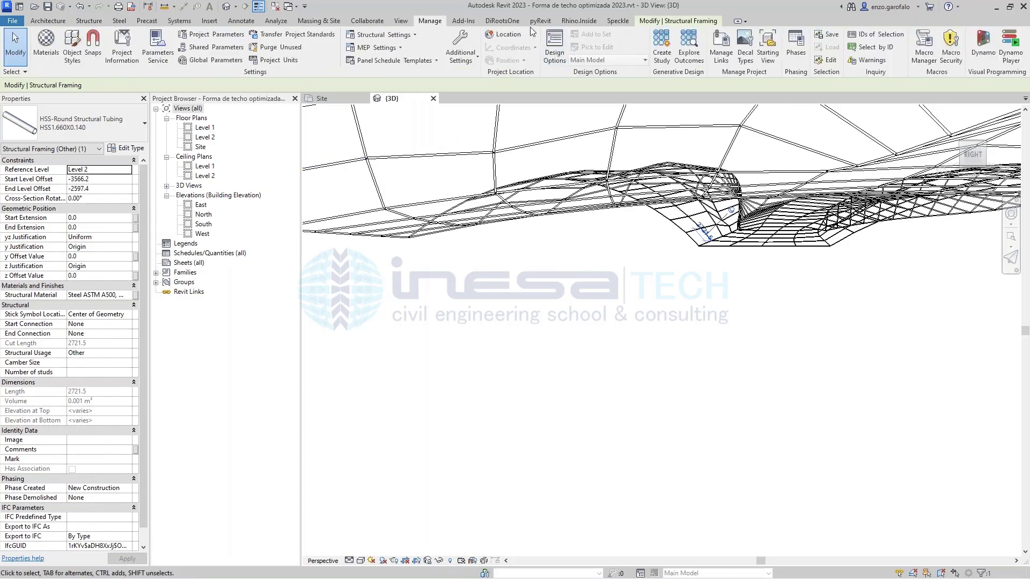
click(401, 21)
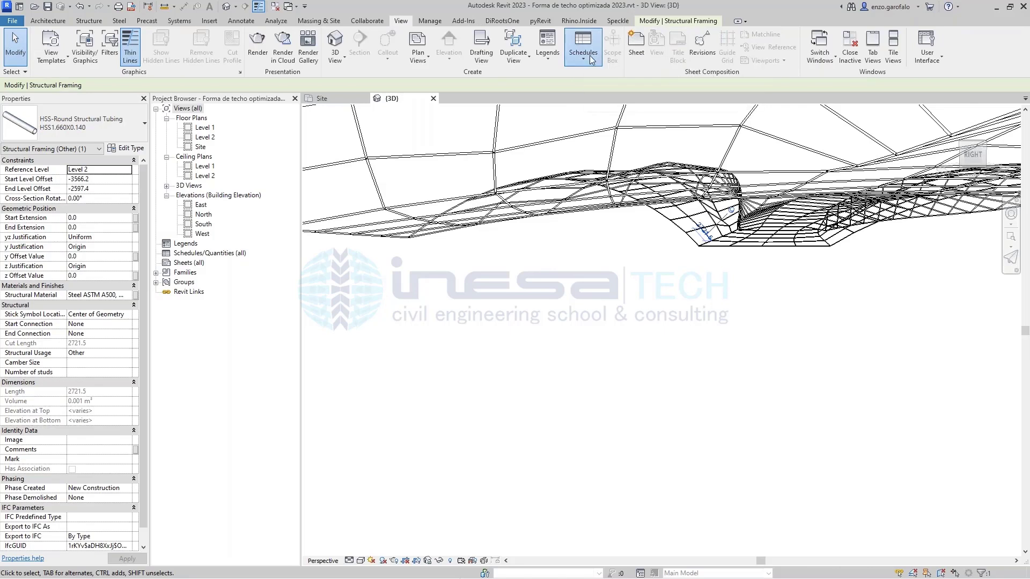
click(591, 58)
click(598, 71)
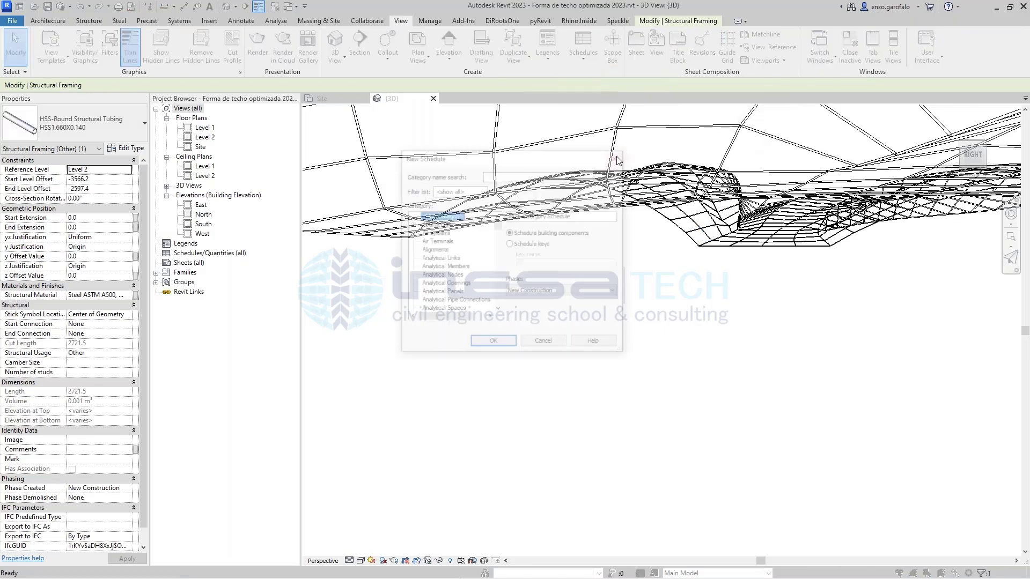
key(s)
scroll(449, 285, down, 2)
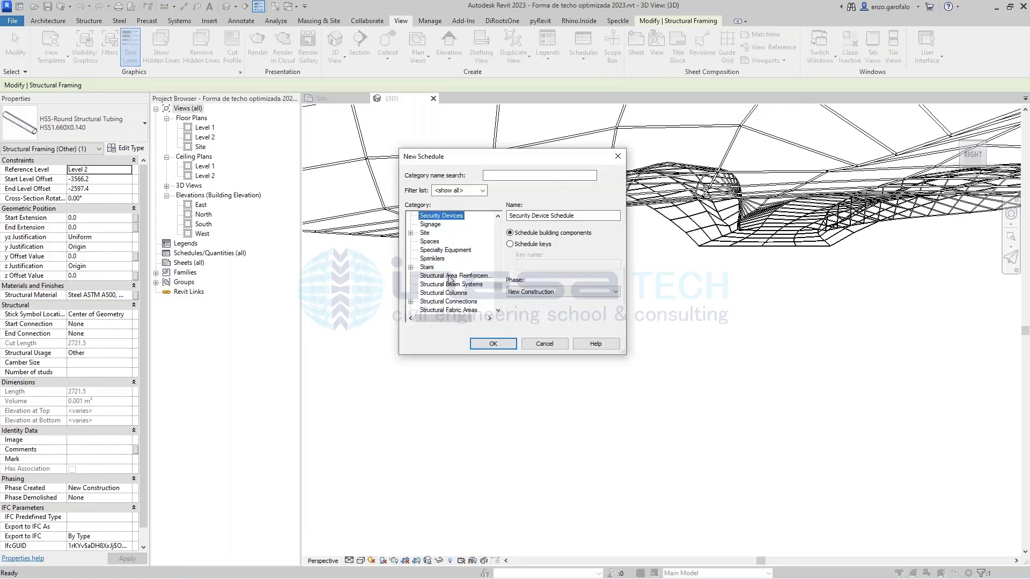
scroll(452, 281, down, 1)
click(456, 293)
click(497, 346)
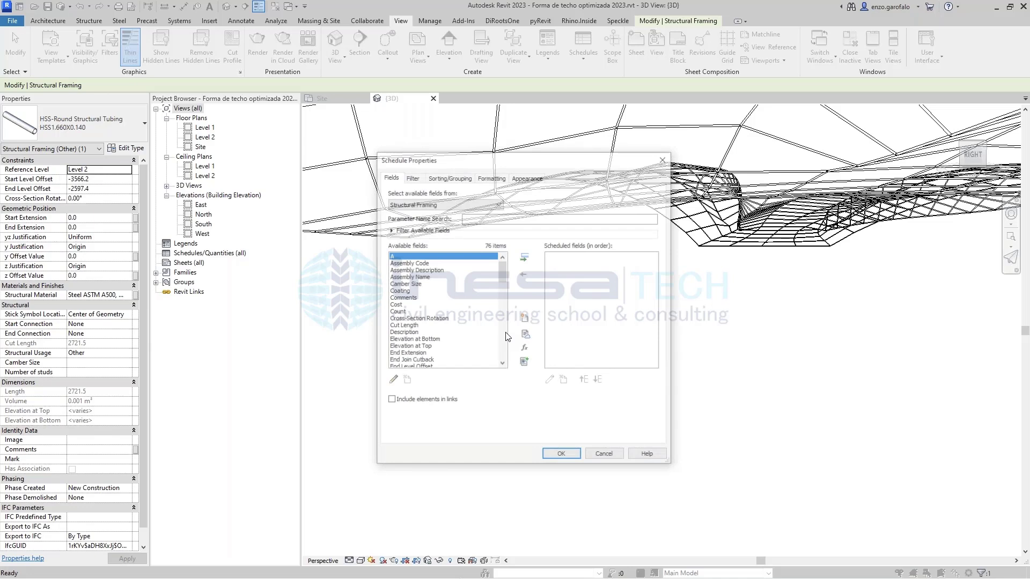
Add the Type field to the structural framing schedule.
scroll(472, 335, down, 1)
click(418, 333)
scroll(419, 335, down, 6)
click(411, 326)
scroll(411, 325, down, 2)
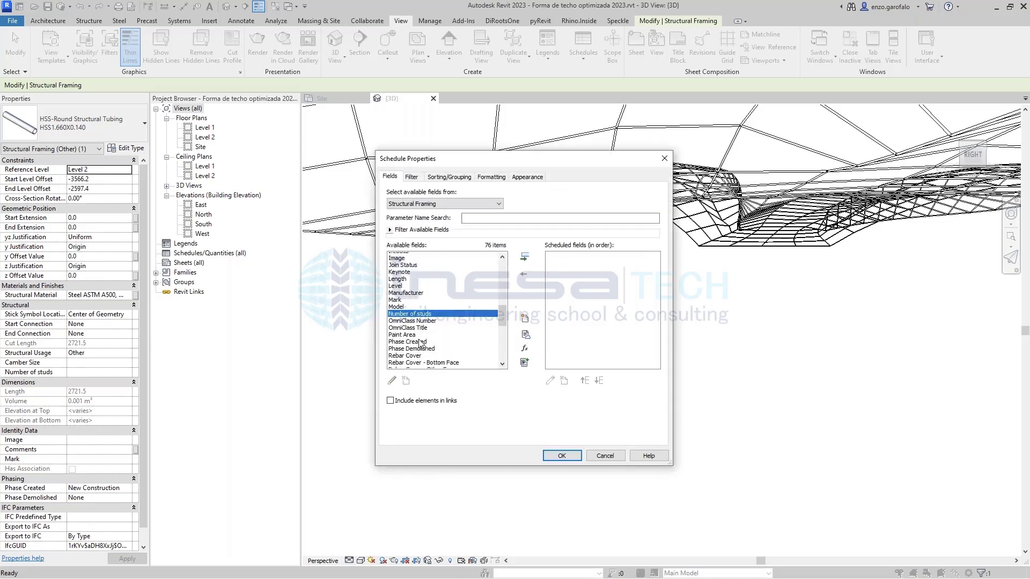
scroll(411, 325, down, 10)
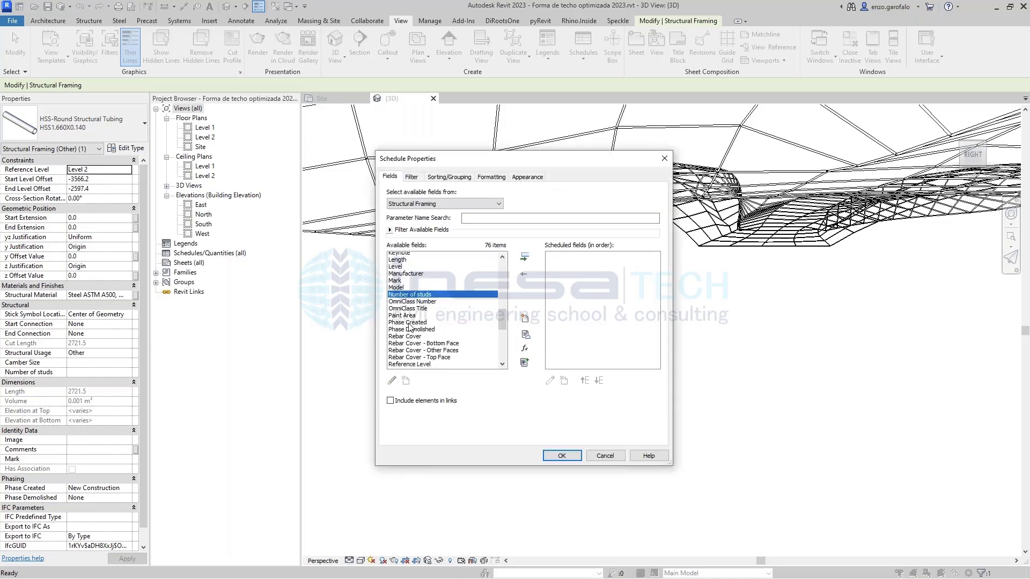
click(409, 271)
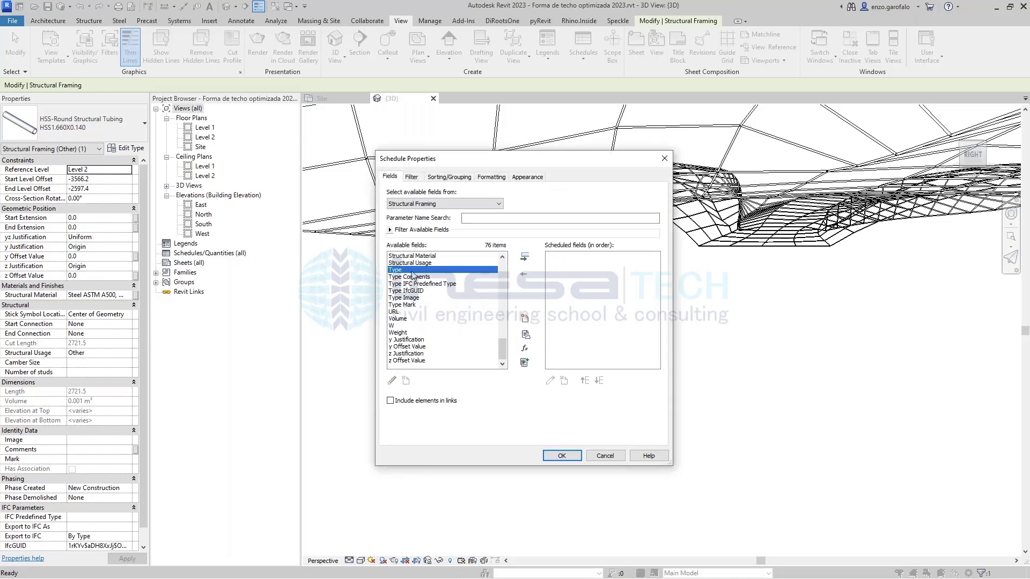
click(523, 258)
Add the Length field after Type and generate the structural framing schedule.
click(445, 325)
click(413, 307)
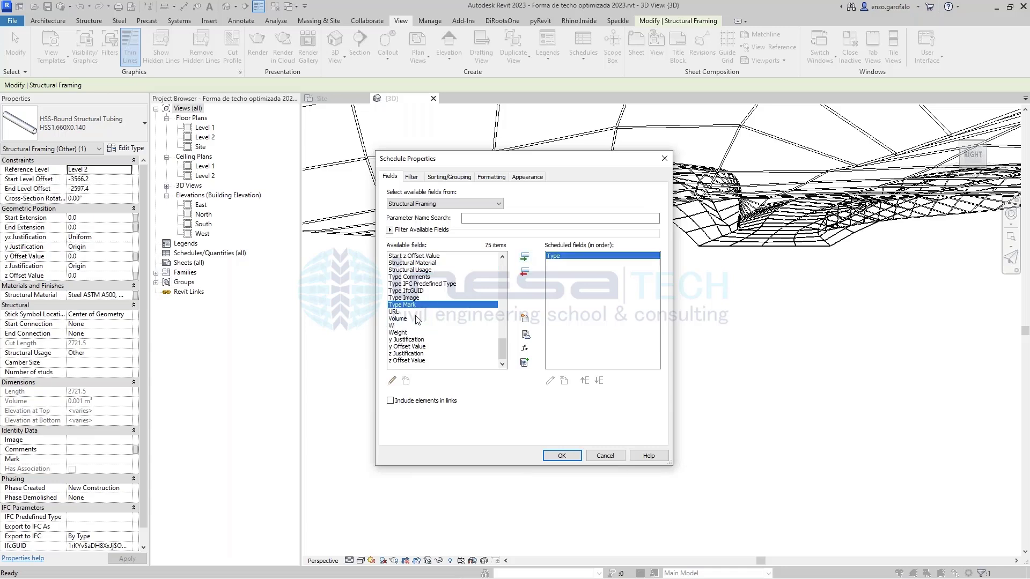
key(l)
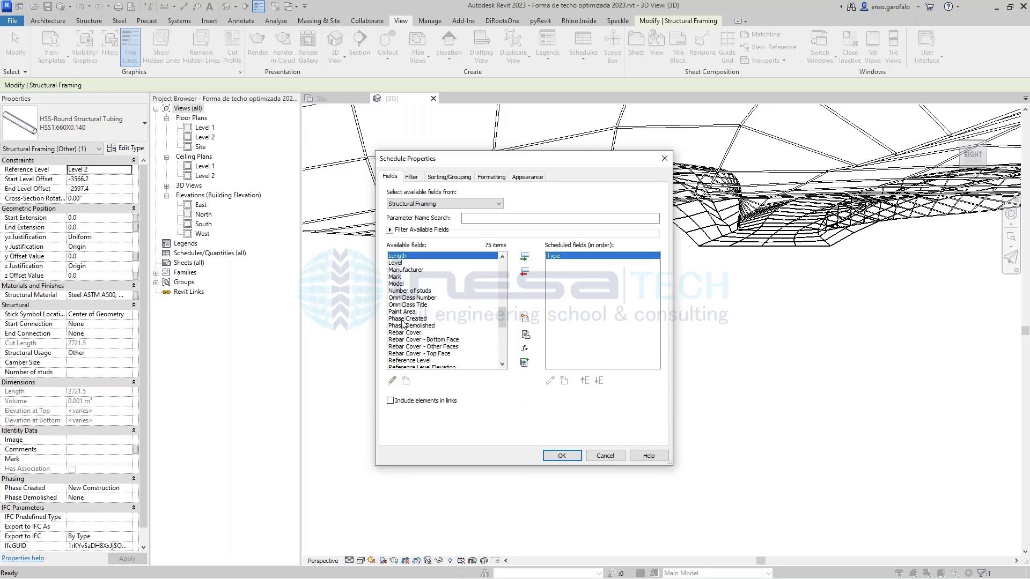
click(524, 258)
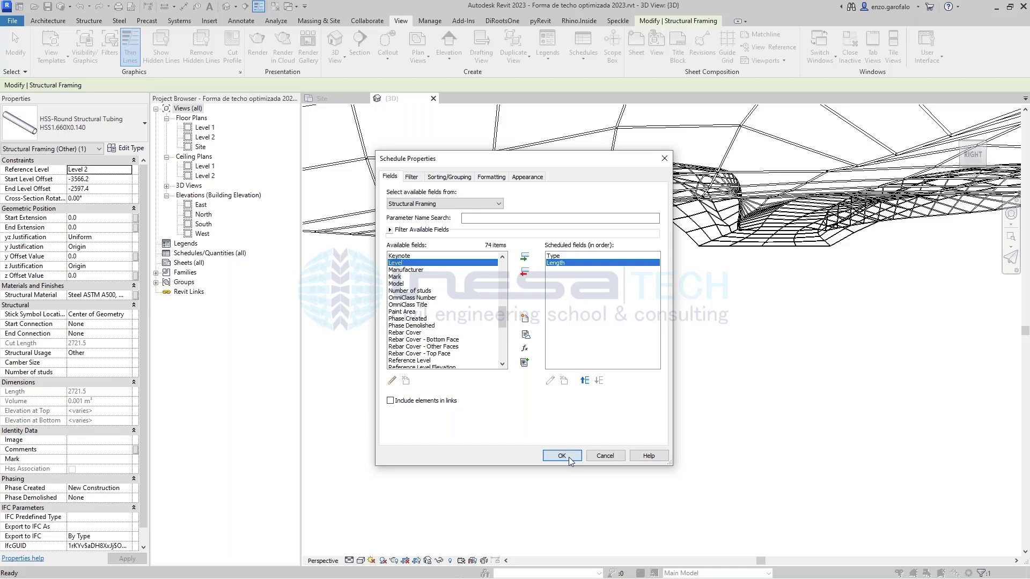
click(569, 456)
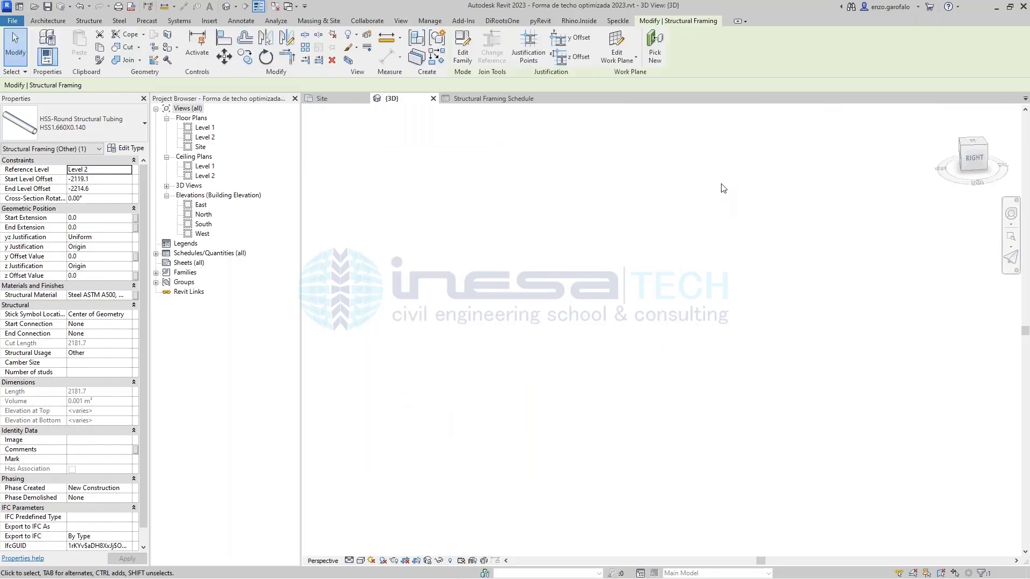
Examine the whole roof in the perspective 3D view from opposite sides, selecting tubes in its folds to inspect.
scroll(723, 191, down, 3)
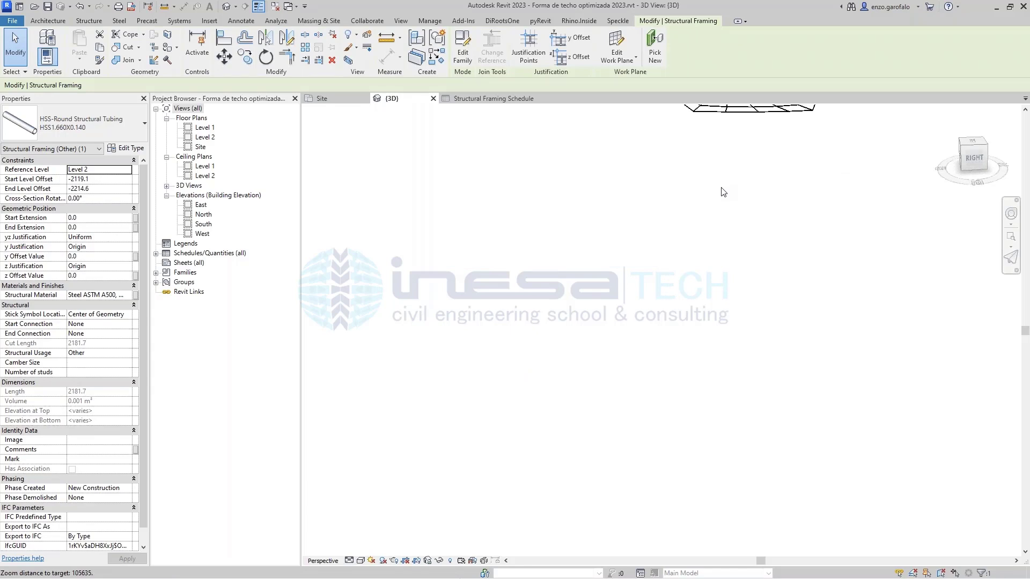
scroll(695, 128, up, 2)
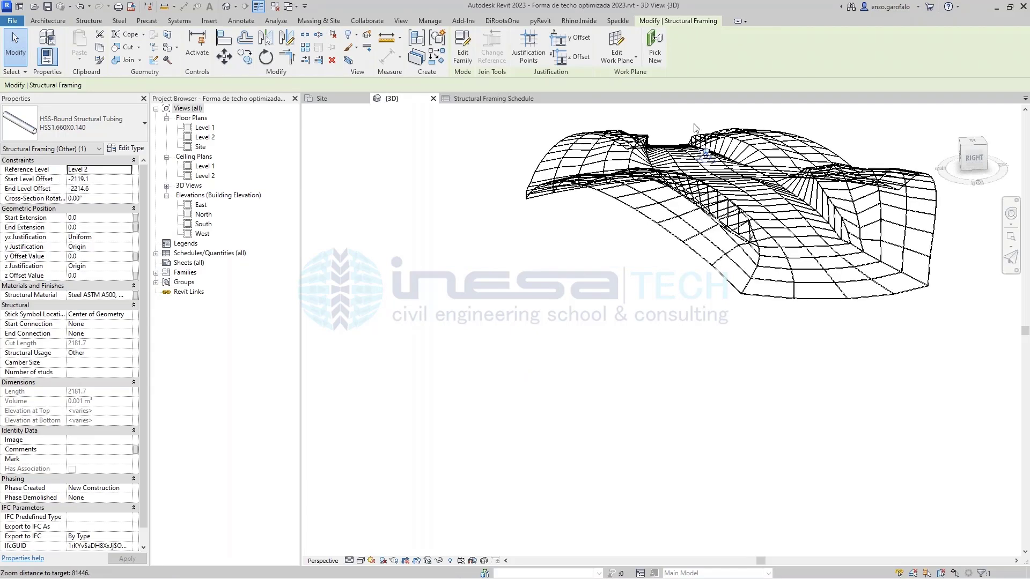
scroll(695, 128, up, 1)
right_click(973, 150)
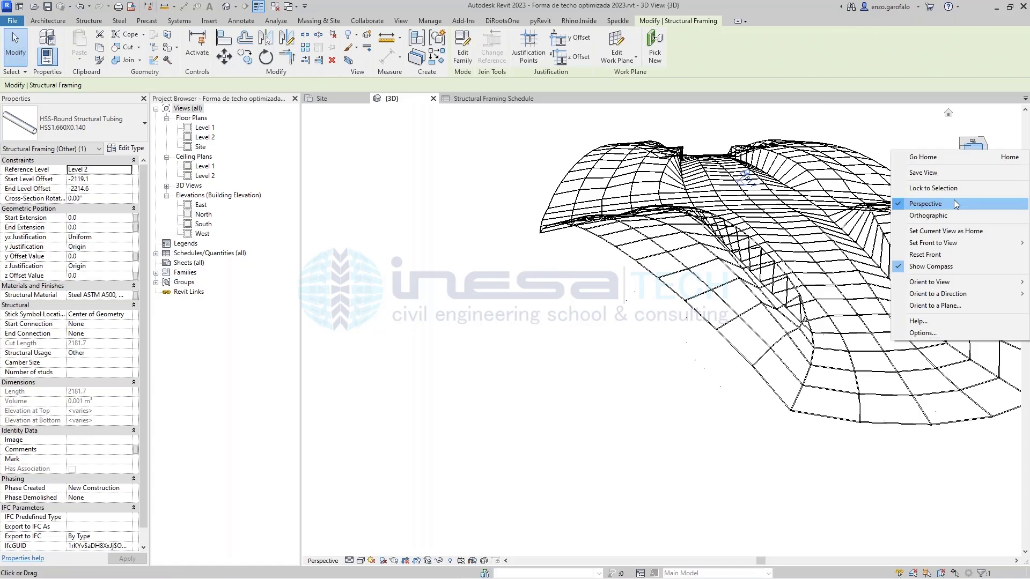
click(957, 204)
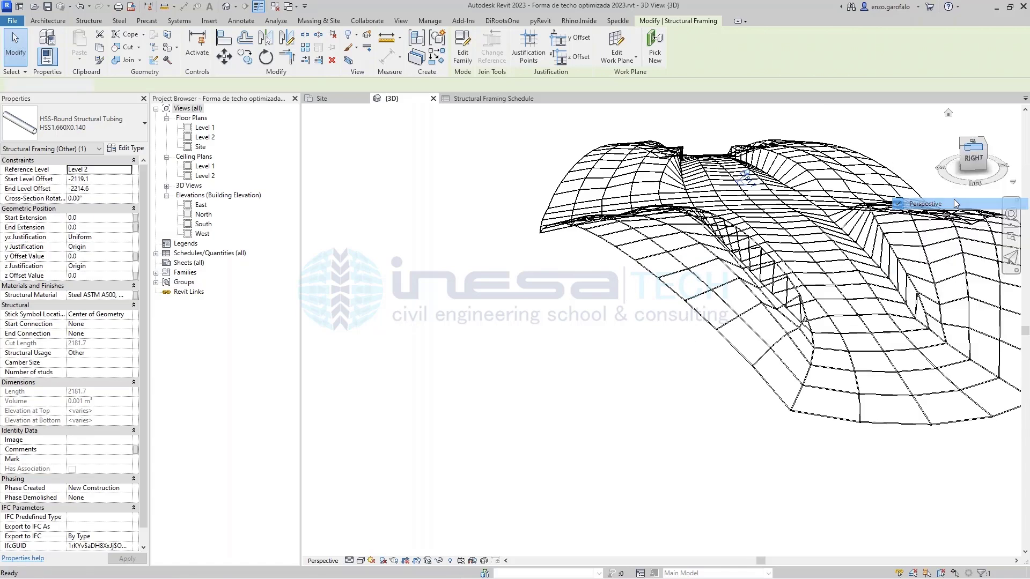
click(854, 229)
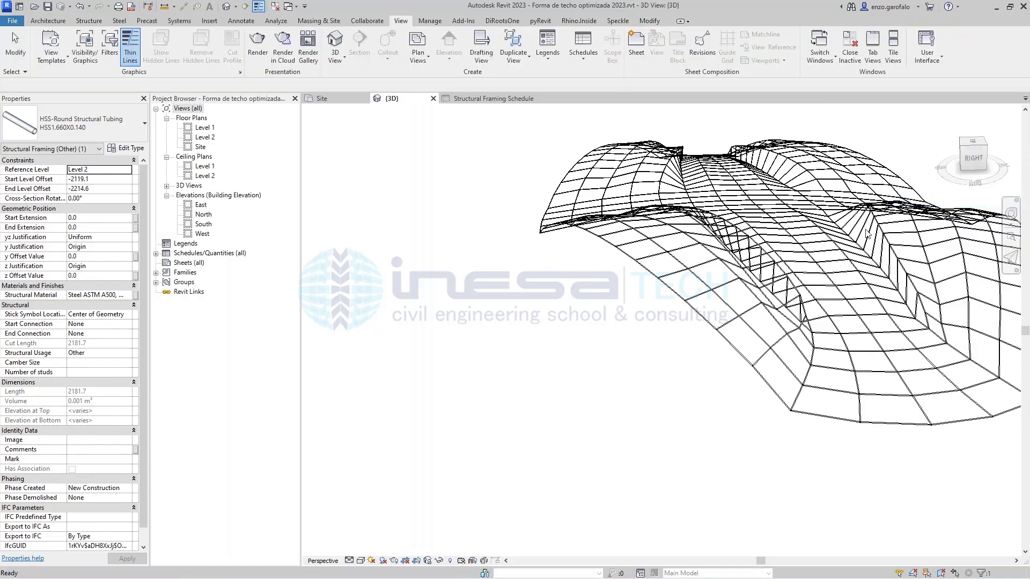
shift+middle_drag(855, 229, 900, 217)
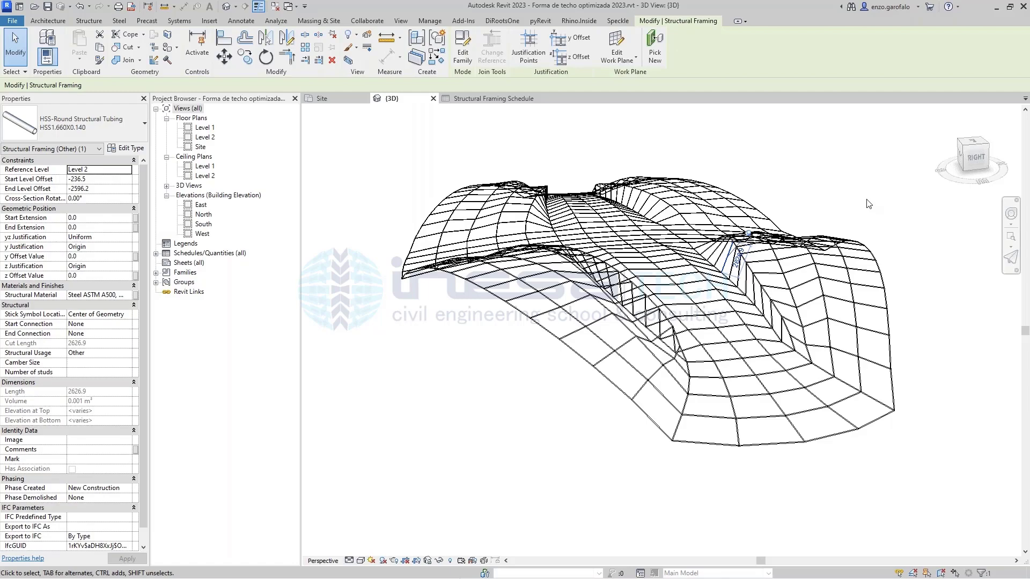
click(781, 328)
shift+middle_drag(782, 328, 805, 315)
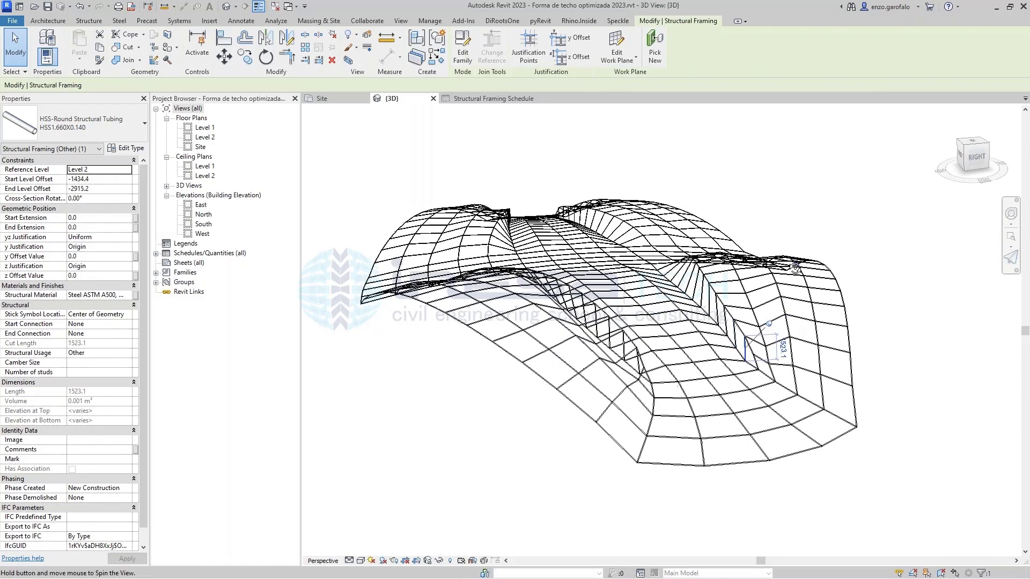
scroll(808, 284, up, 5)
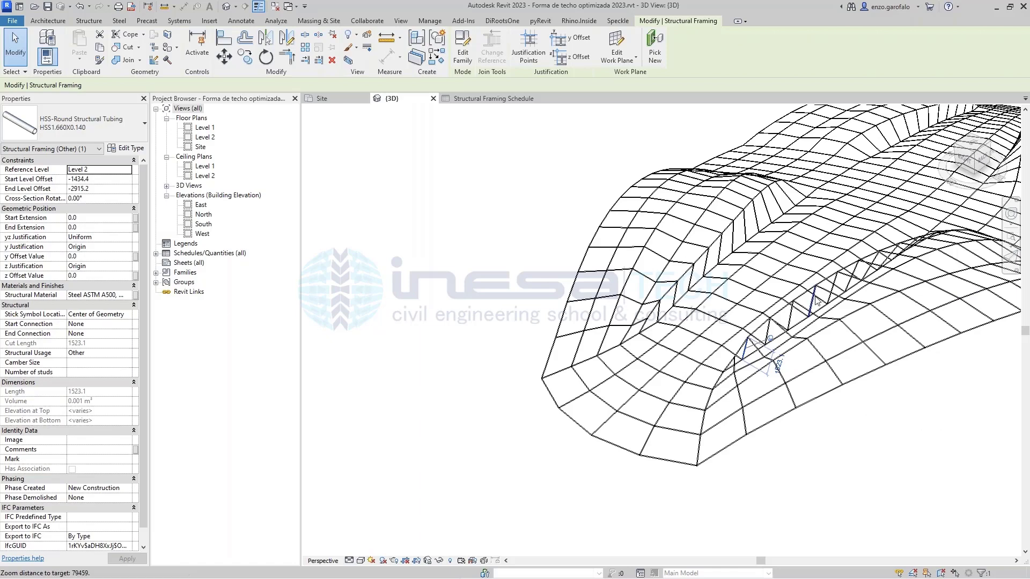
scroll(816, 301, down, 3)
middle_drag(816, 301, 685, 282)
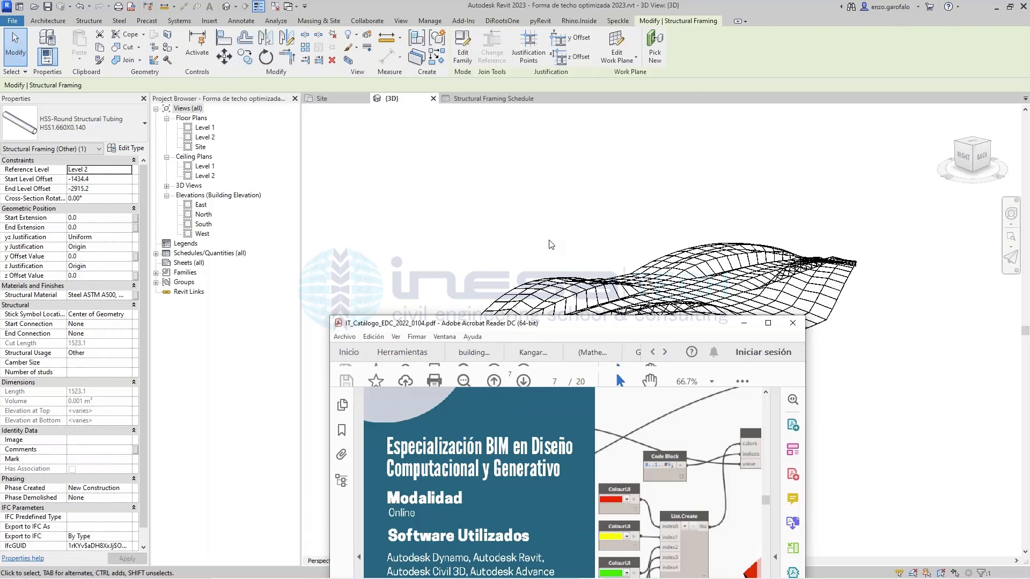
Switch to the catalogue IT_Catálogo_EDC_2022_0104.pdf in Acrobat Reader, maximise it and read from the specialization overview through Módulo 1.
drag(549, 323, 558, 1)
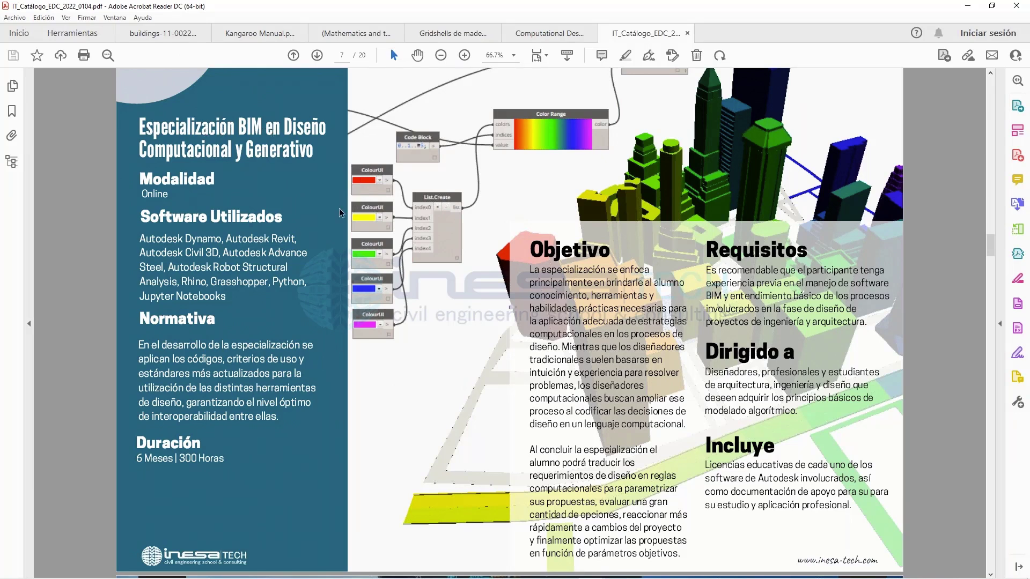
scroll(340, 213, down, 1)
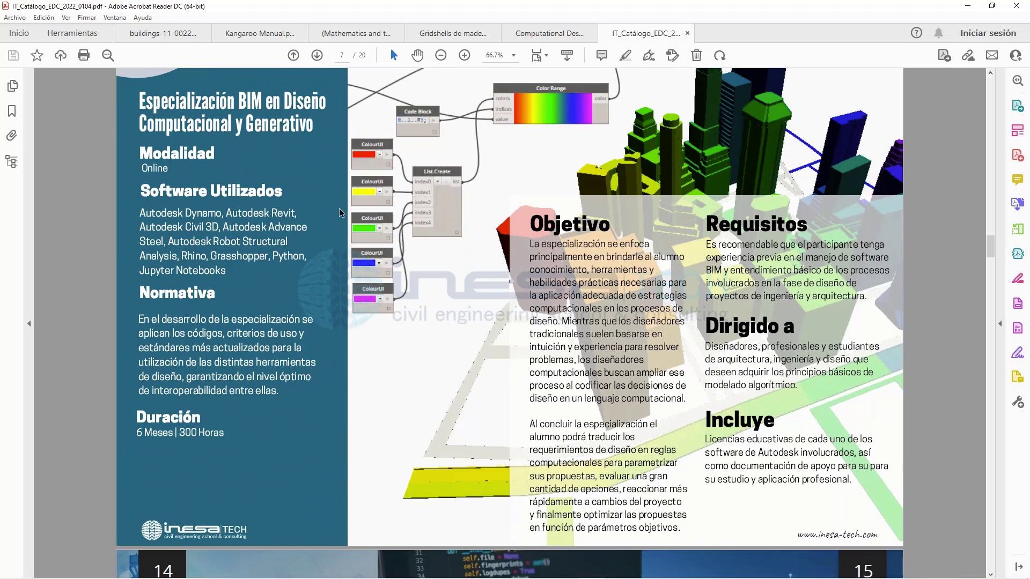
scroll(340, 212, down, 20)
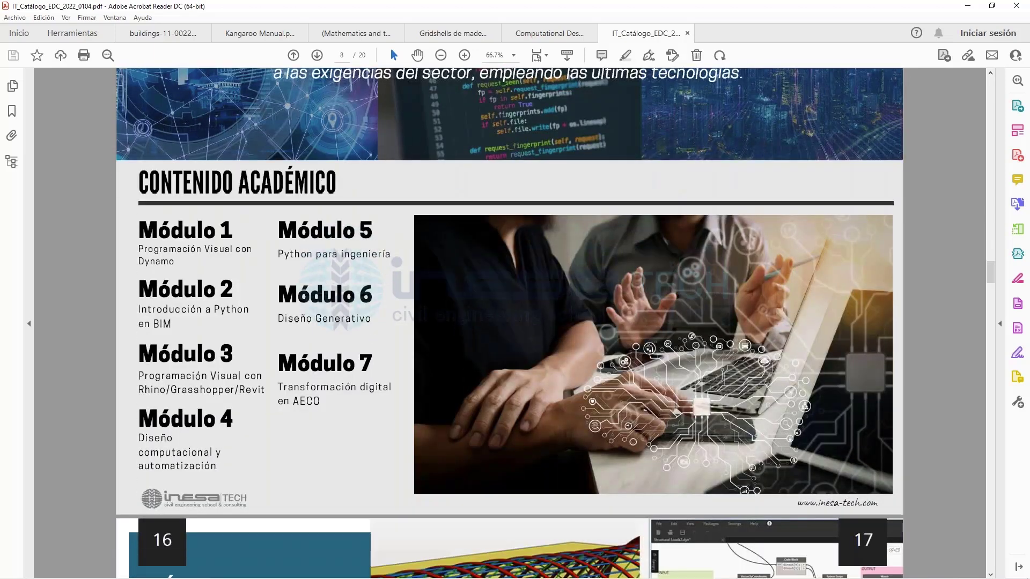
scroll(503, 210, down, 15)
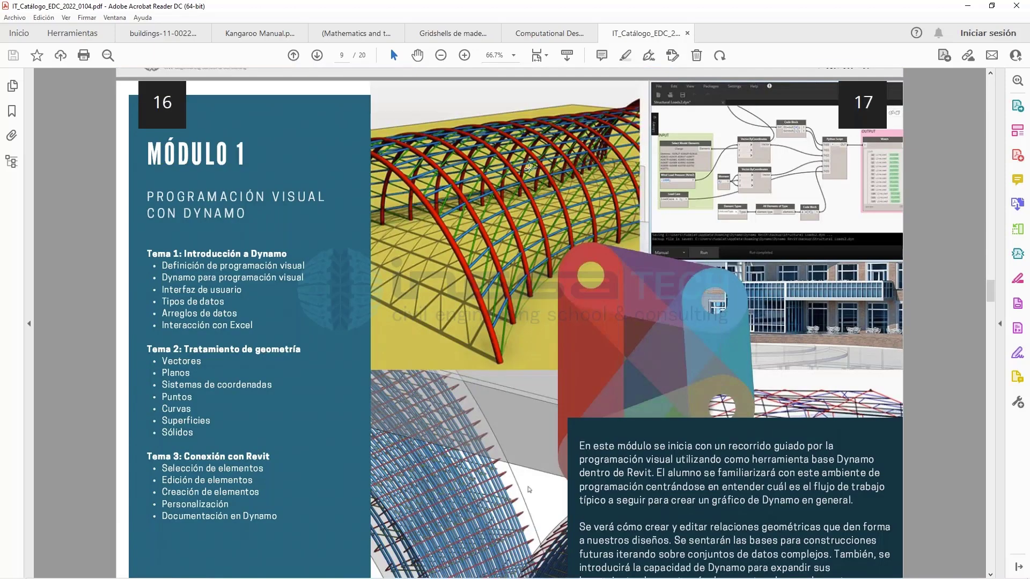
scroll(529, 168, down, 1)
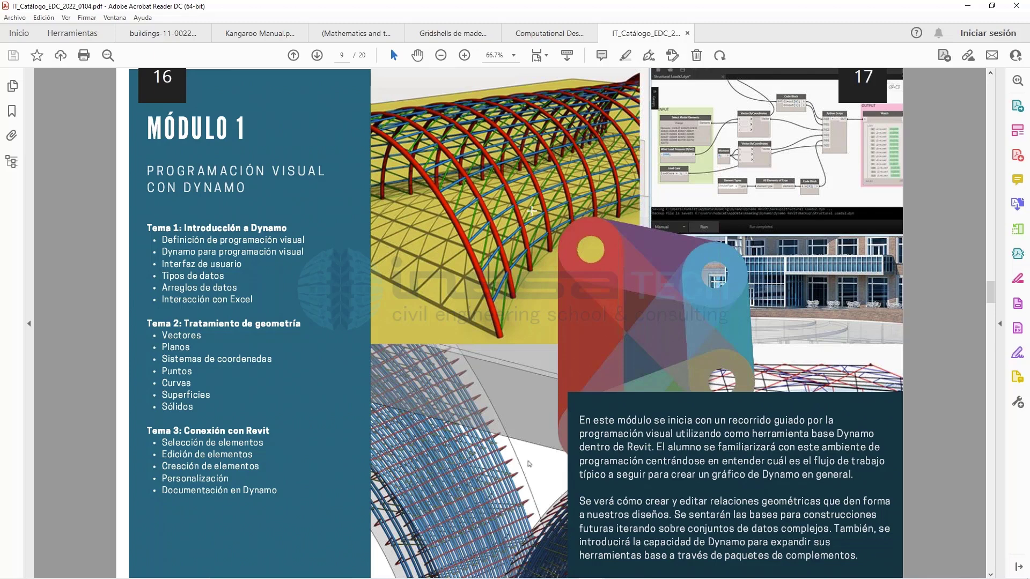
Read the Módulo 2 pages of the catalogue, highlighting the title Introducción al Python en BIM.
scroll(531, 210, down, 5)
scroll(530, 205, down, 7)
drag(742, 164, 876, 182)
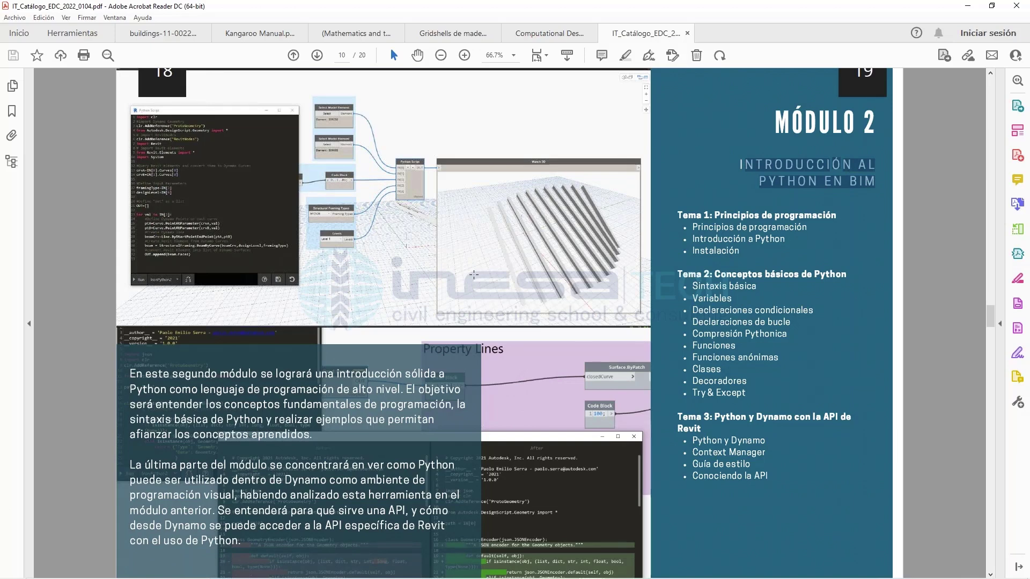
scroll(695, 400, down, 2)
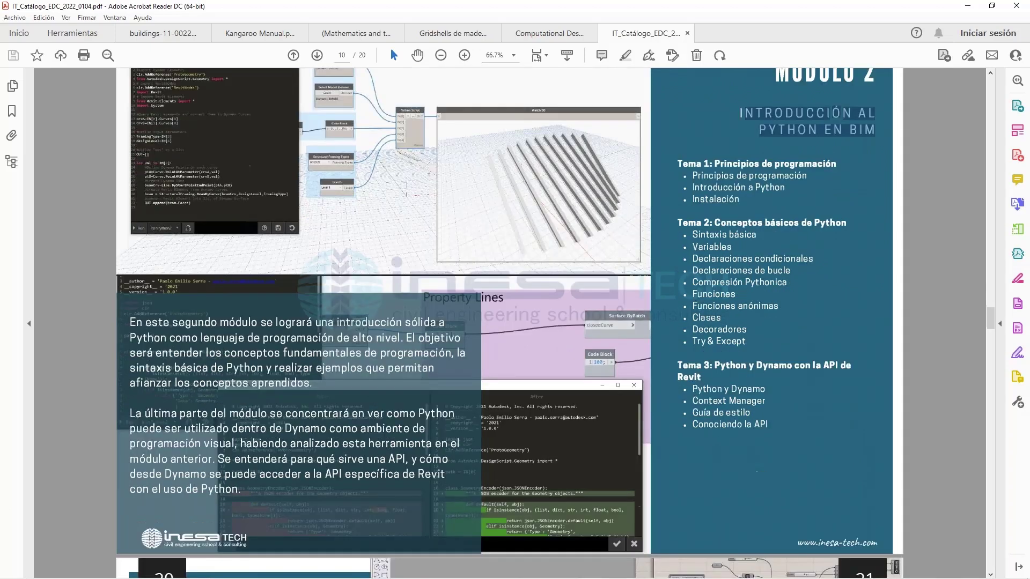
Read the Módulo 3 pages on Rhino/Grasshopper/Revit, highlighting the Form Finding con Kangoroo topic and the case study examples.
scroll(406, 194, down, 19)
scroll(406, 194, down, 1)
drag(168, 162, 362, 165)
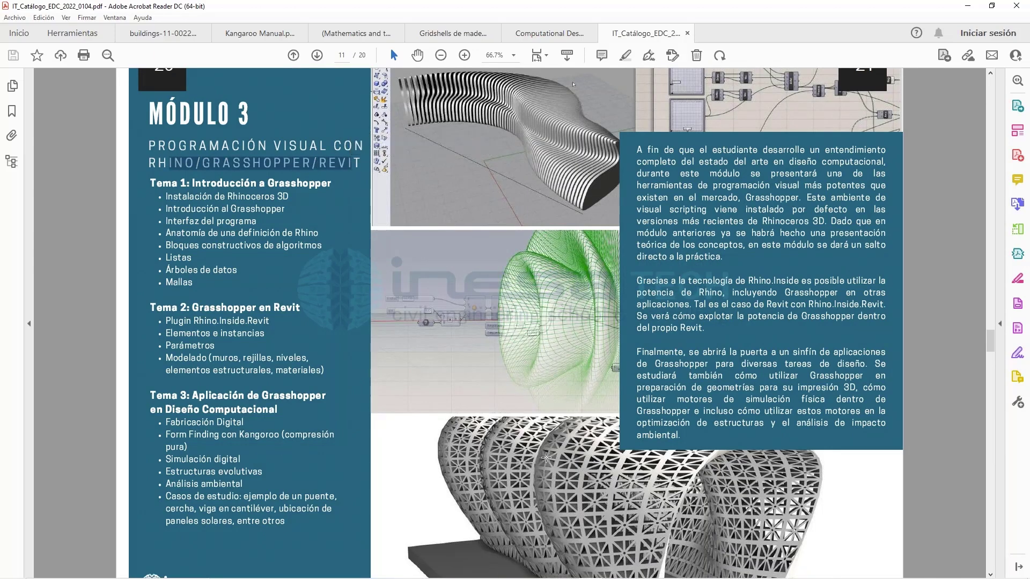
drag(165, 471, 260, 470)
click(241, 431)
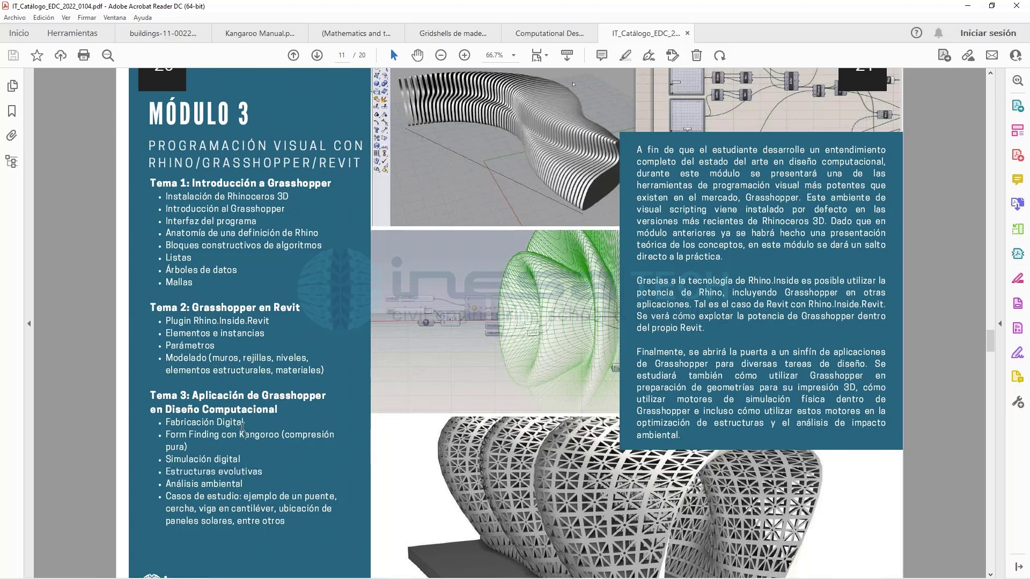
drag(189, 445, 167, 436)
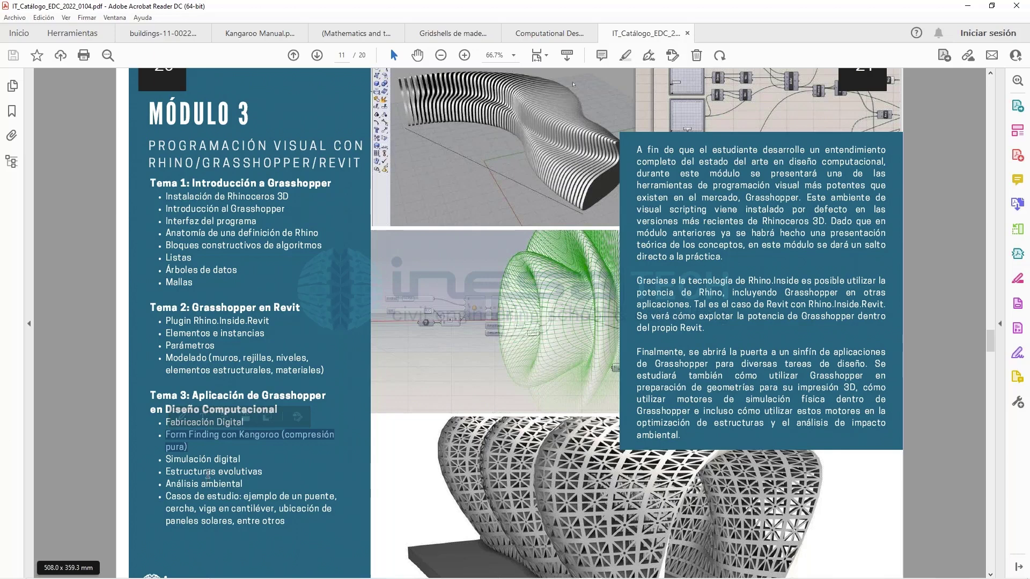
drag(246, 497, 288, 528)
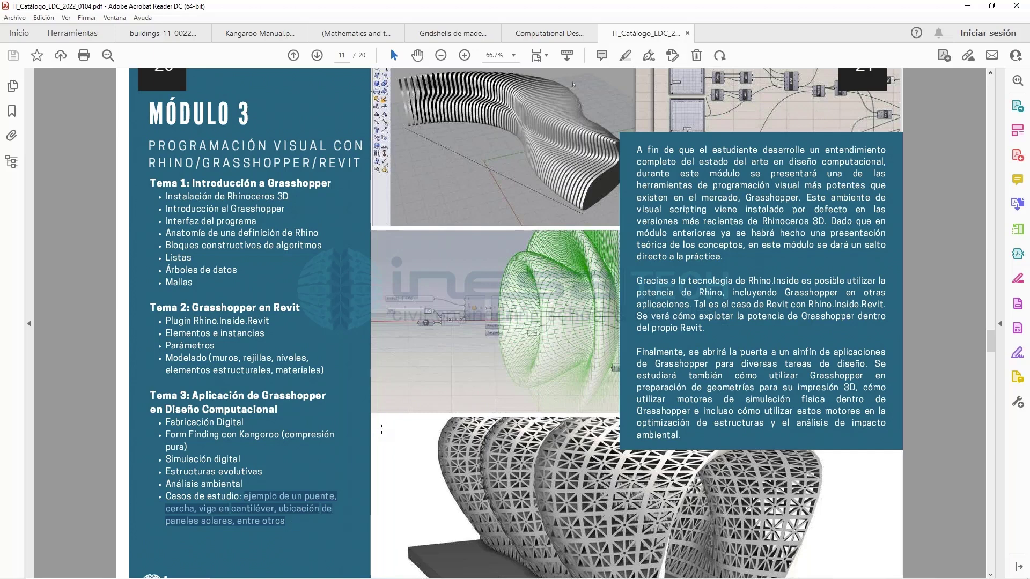
Read the Módulo 4 pages on computational design and automation, highlighting the topic Parametrización de estructuras complejas - Revit.
scroll(381, 430, down, 1)
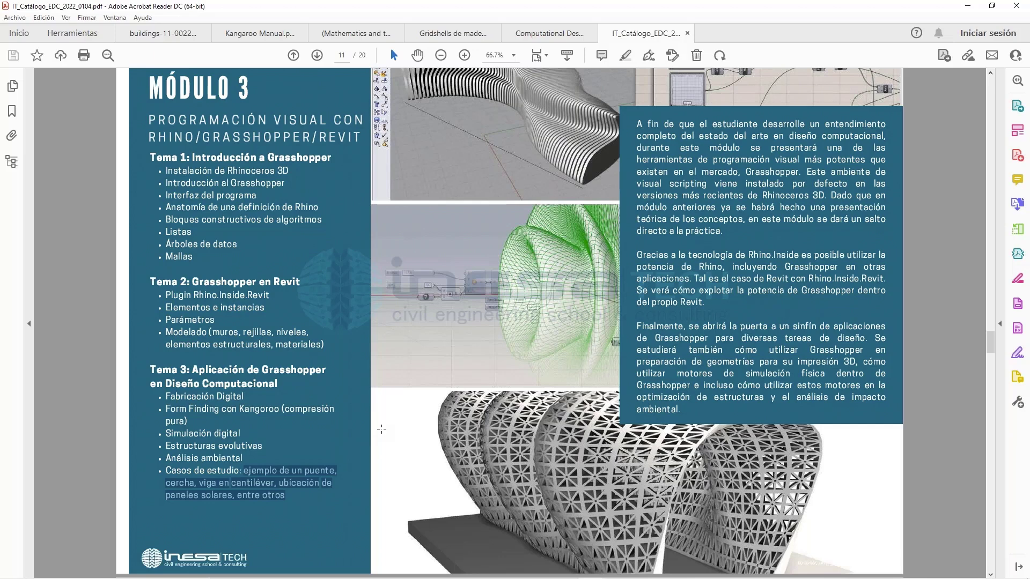
scroll(382, 429, down, 8)
scroll(492, 195, down, 12)
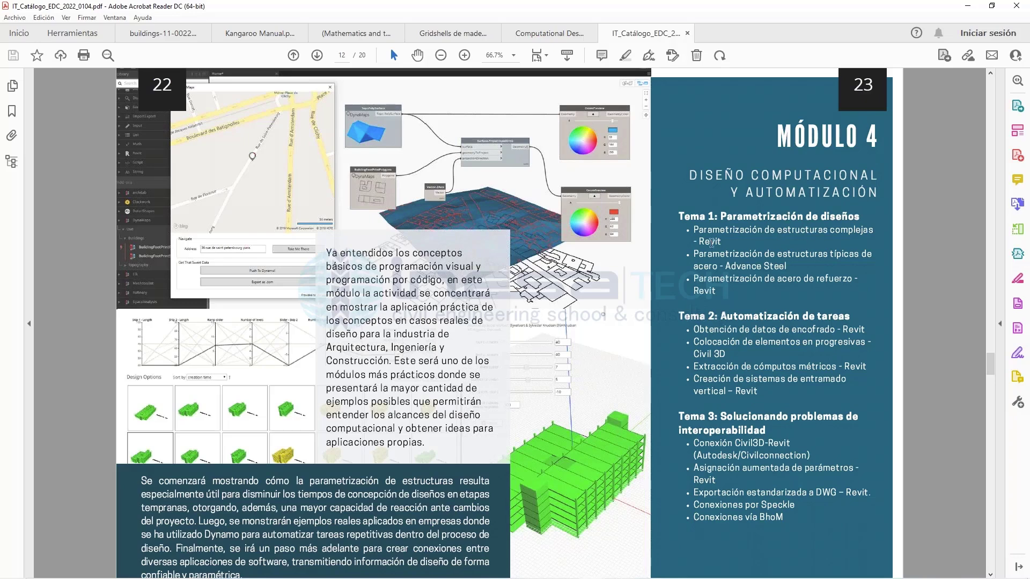
drag(701, 236, 696, 232)
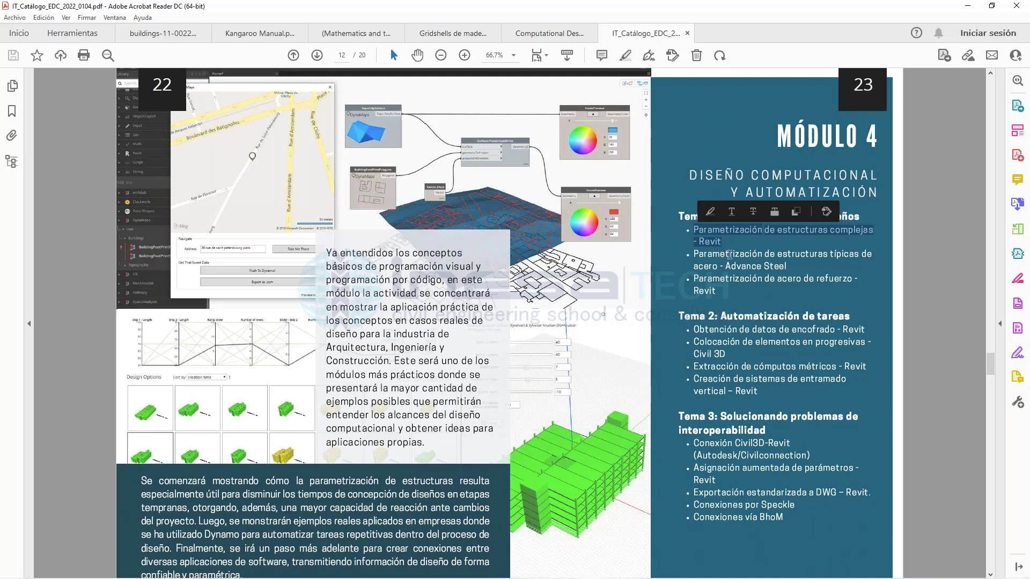
Highlight the remaining Tema 1 topics of Módulo 4, on typical steel structures in Advance Steel and reinforcing steel in Revit.
click(748, 266)
drag(787, 266, 724, 266)
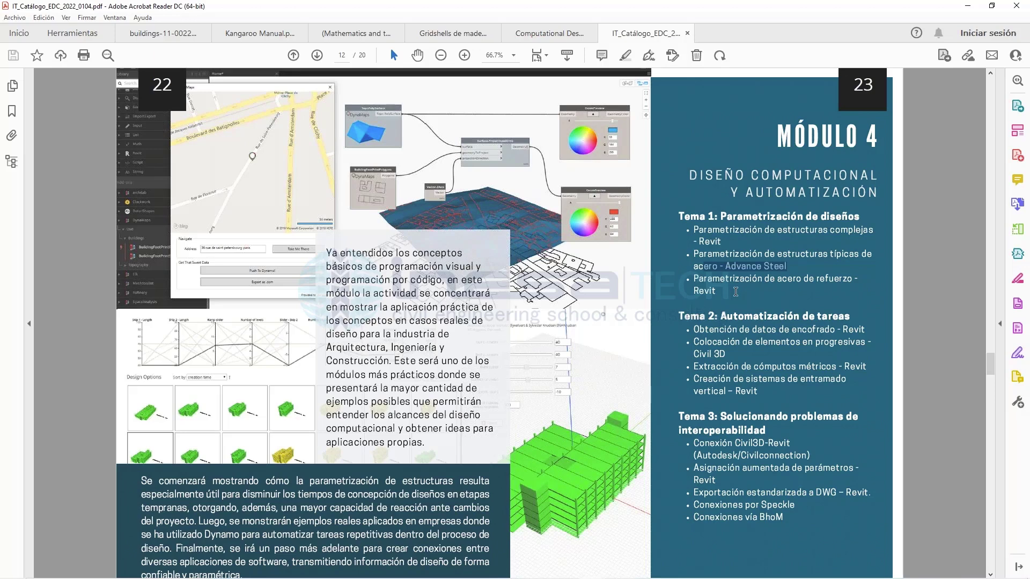
drag(694, 280, 723, 288)
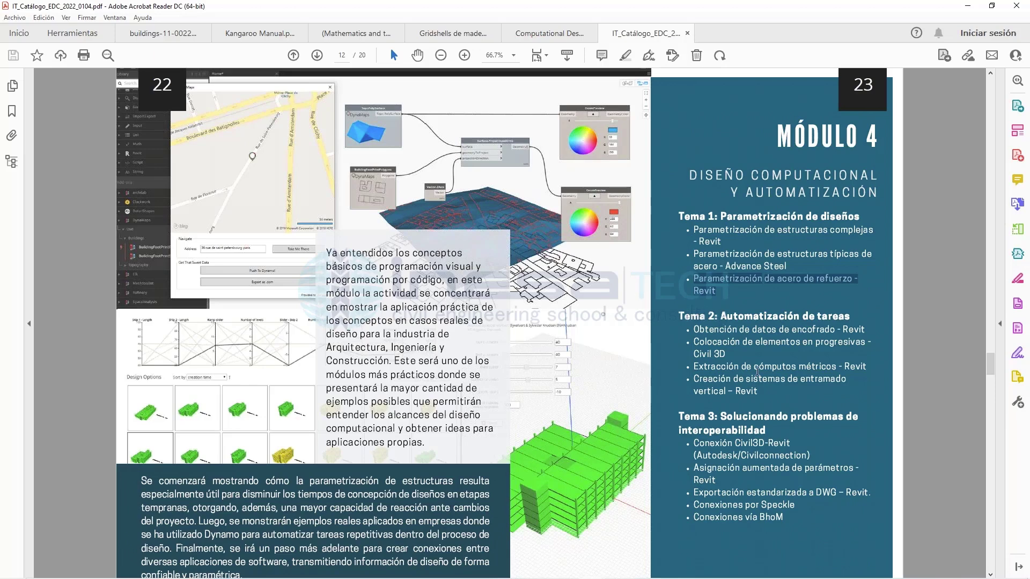
Go through Tema 2 and Tema 3 of Módulo 4, highlighting the Revit and Civil 3D automation topics and Exportación estandarizada a DWG.
drag(694, 330, 835, 333)
drag(739, 366, 699, 344)
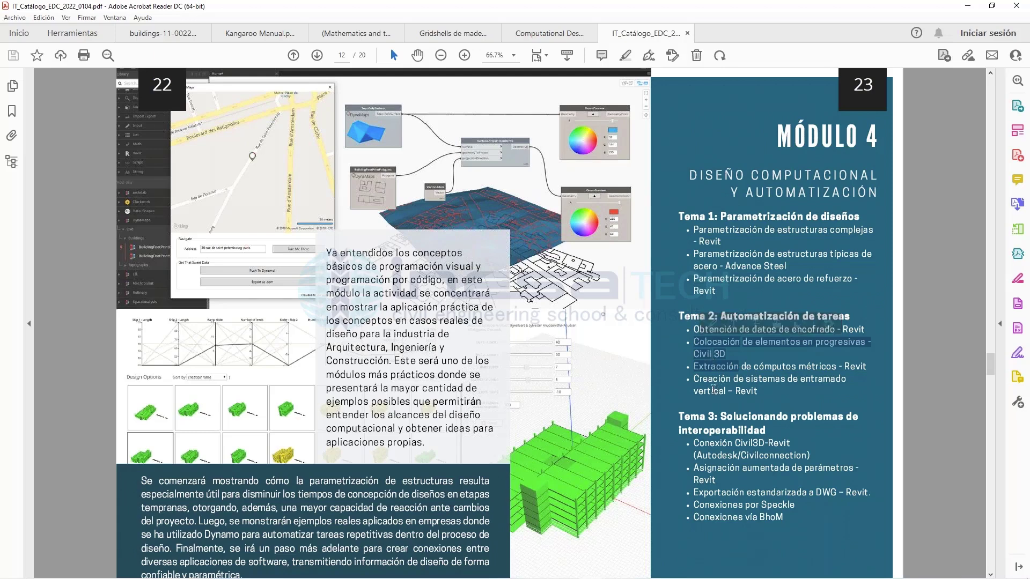
click(708, 385)
drag(695, 379, 758, 393)
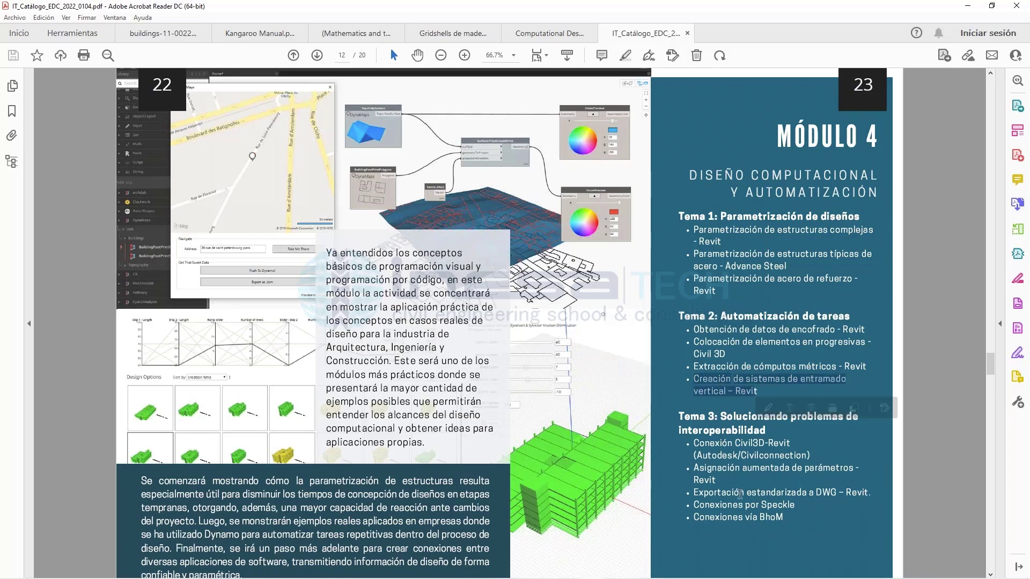
drag(693, 494, 836, 494)
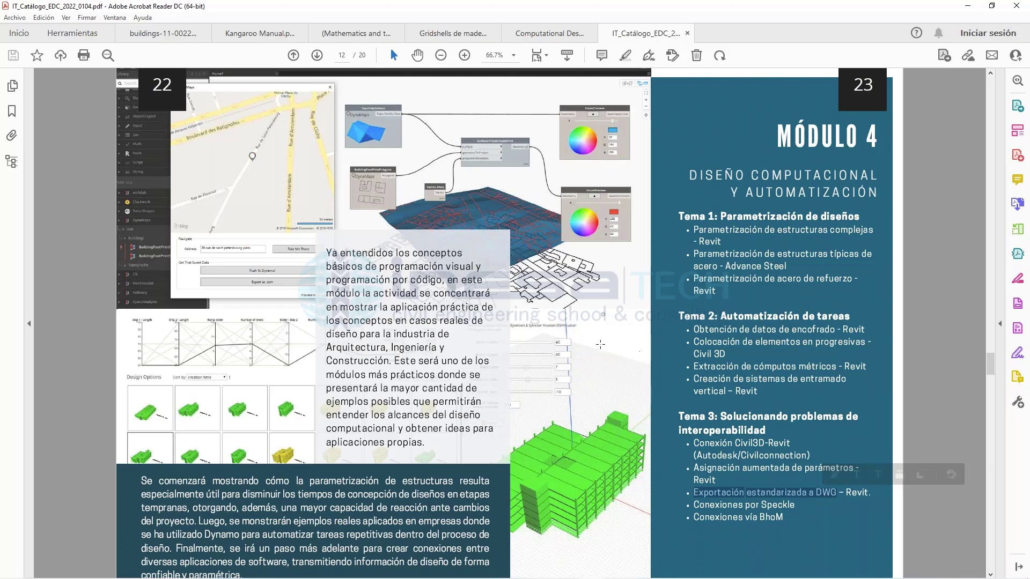
scroll(605, 311, down, 10)
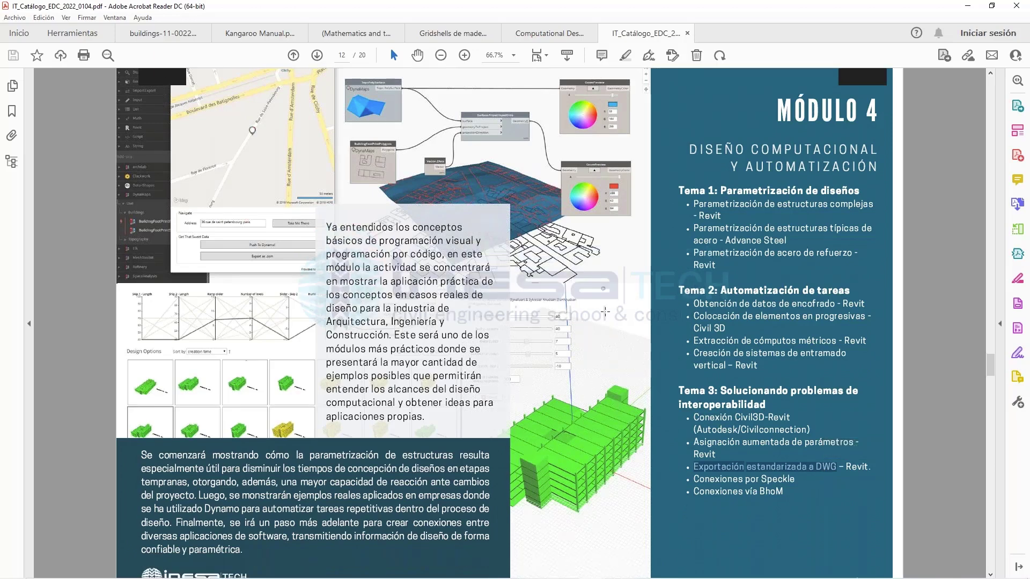